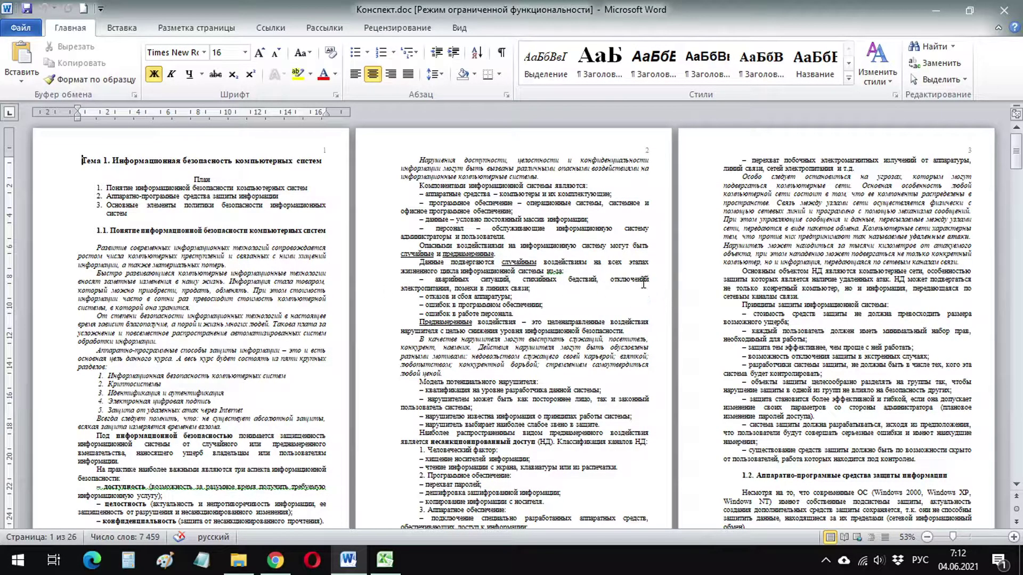
Enter 2,25 for the Left and Right margins in Custom Margins and apply them
left_click(215, 40)
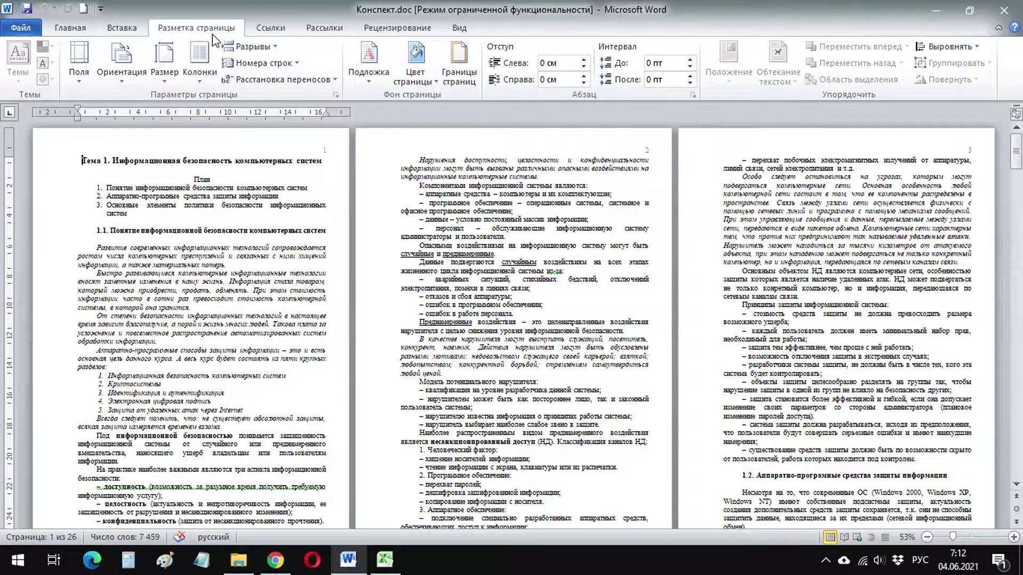
left_click(82, 78)
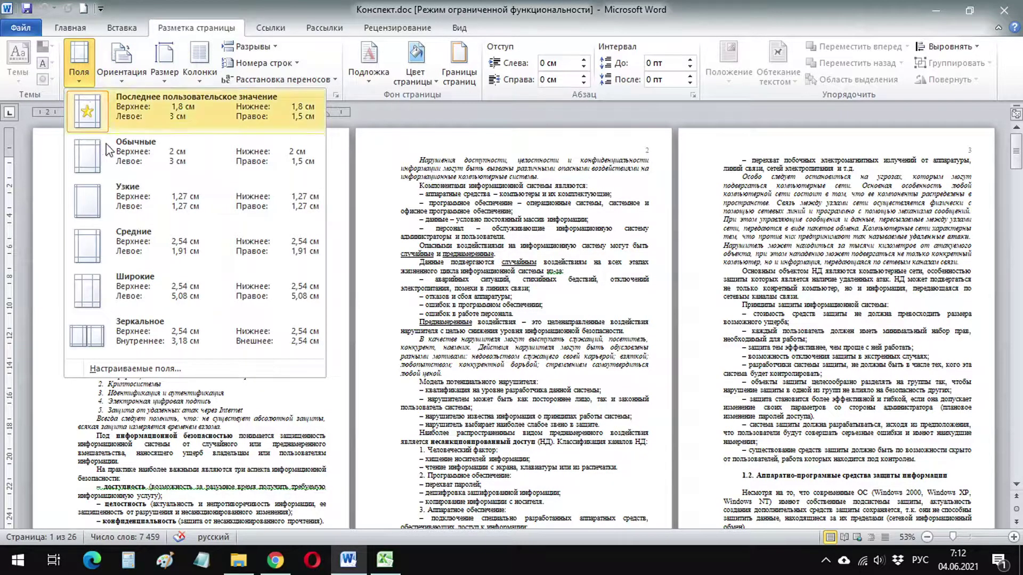
left_click(142, 367)
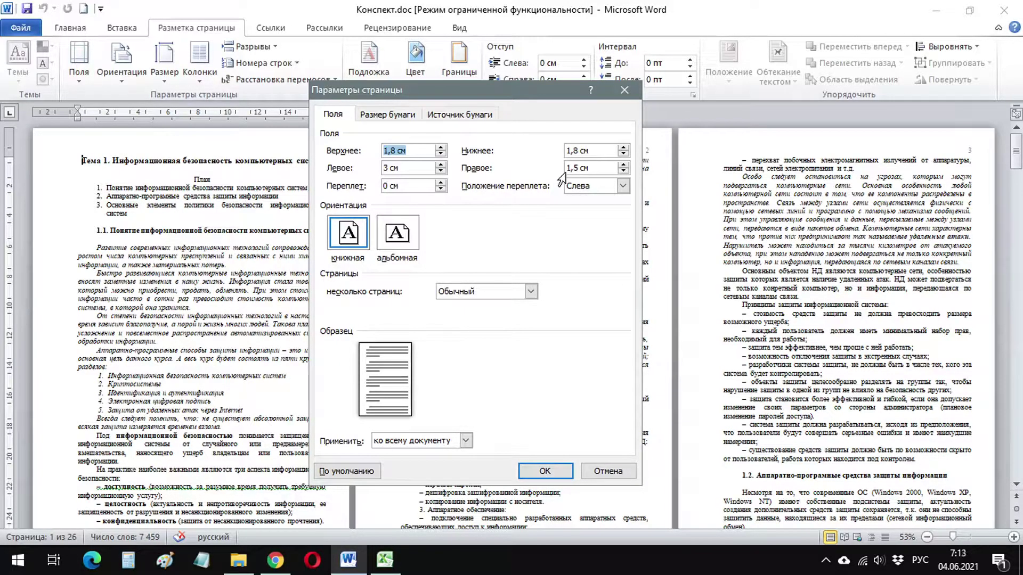
left_click_drag(433, 167, 383, 169)
type("2,25")
left_click_drag(586, 169, 560, 169)
type("2,25")
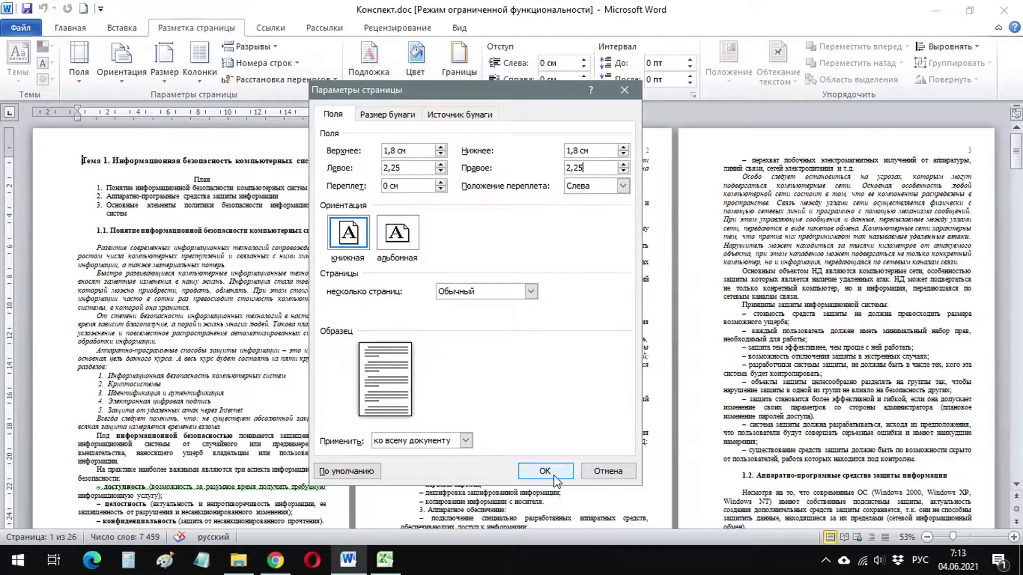
left_click(554, 477)
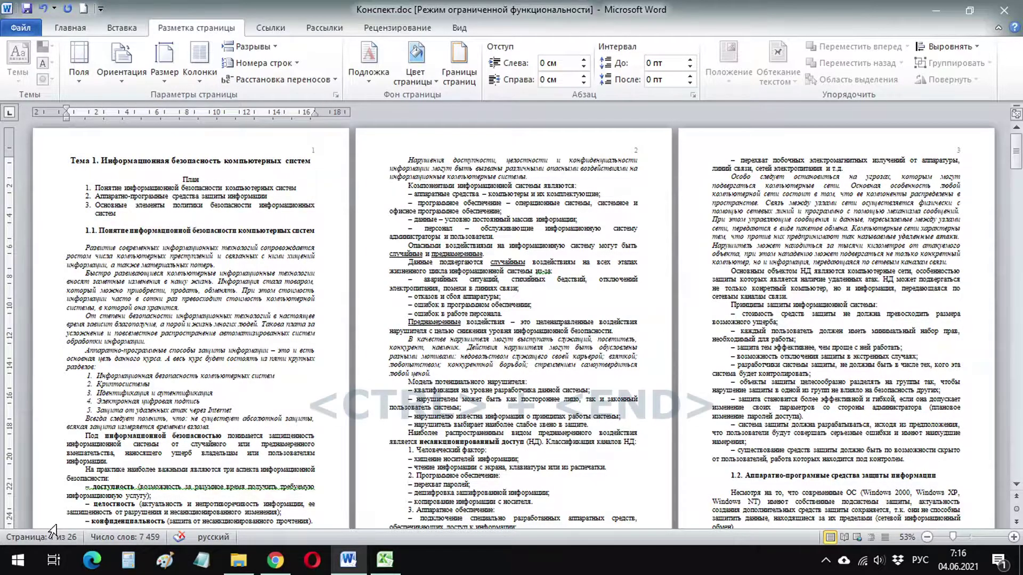
Jump to the document's end with Ctrl+End, showing the final RSA key-strength table page
key("ctrl+End")
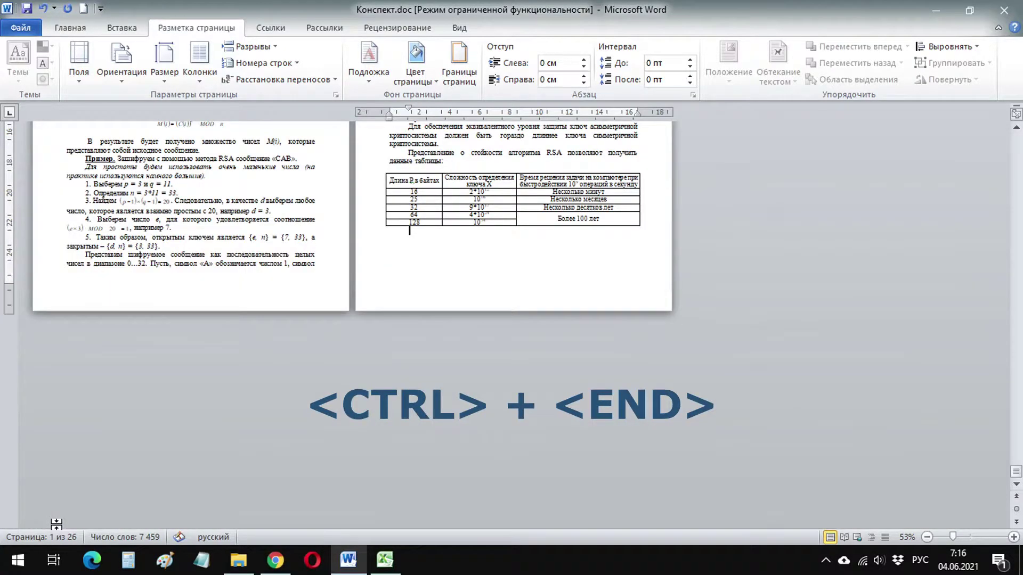
Insert two page breaks for 28 pages, return to the top, and switch to Страницы.xlsx
left_click(115, 31)
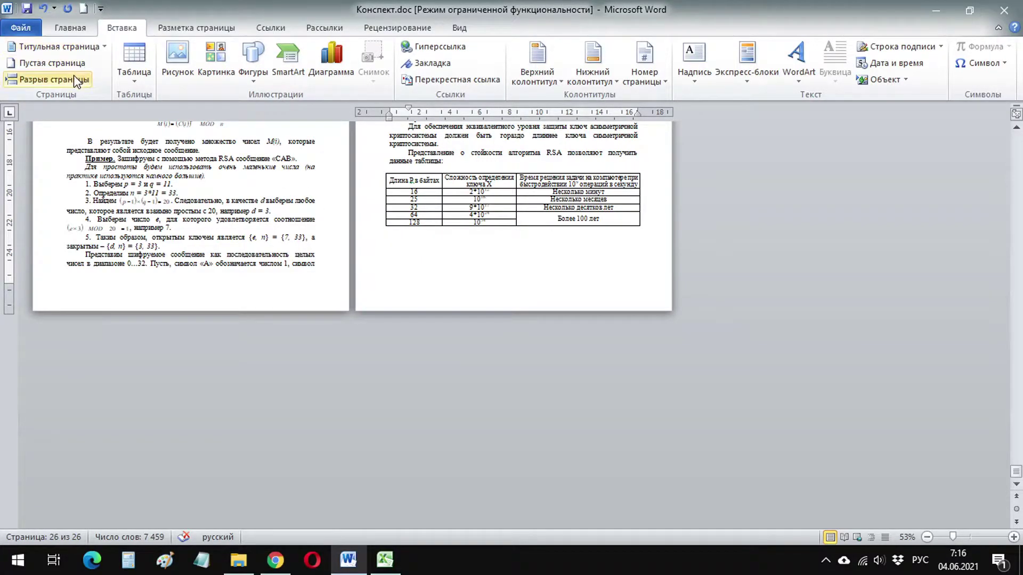
left_click(77, 80)
left_click(77, 79)
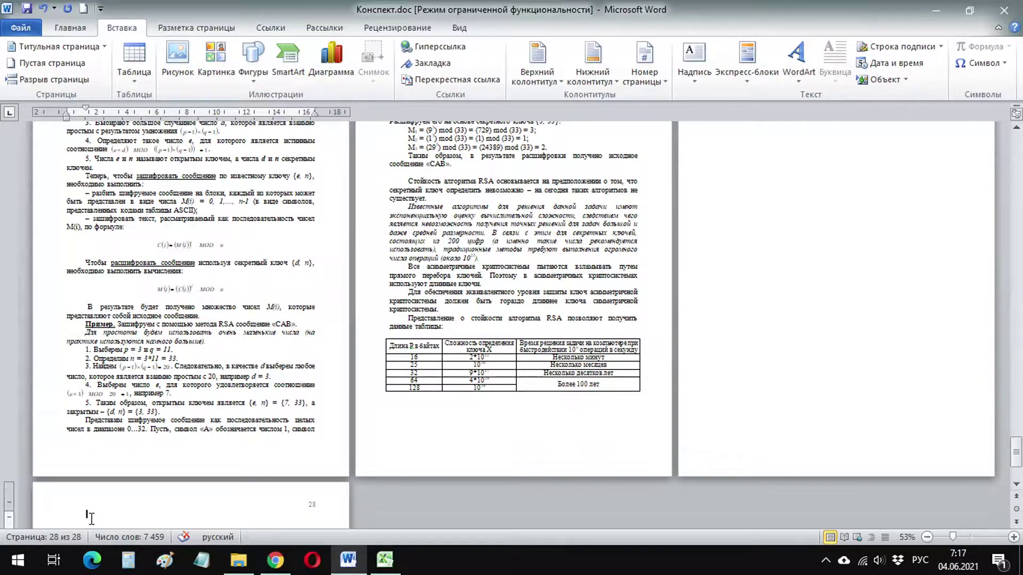
key("ctrl+Home")
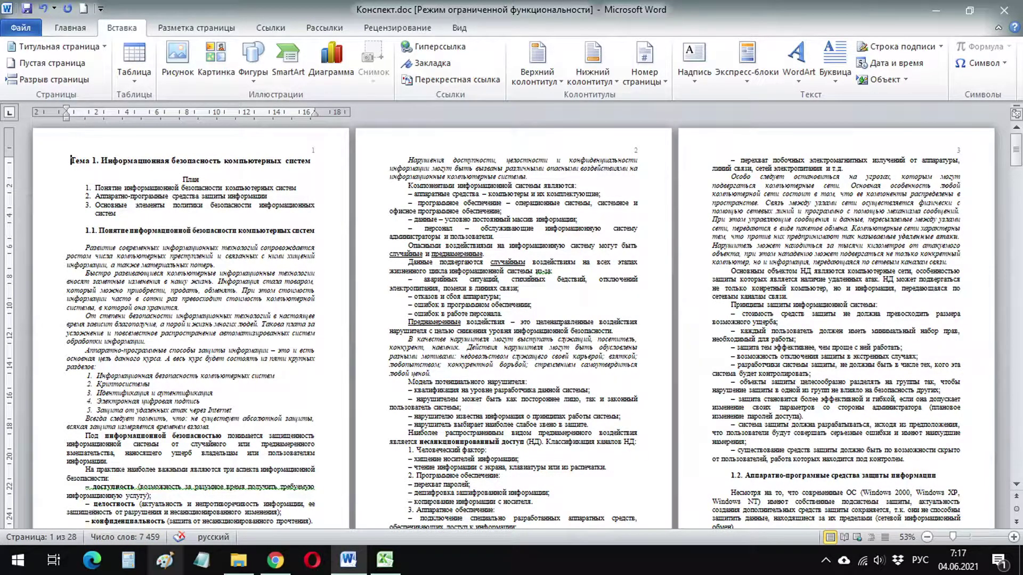
left_click(379, 568)
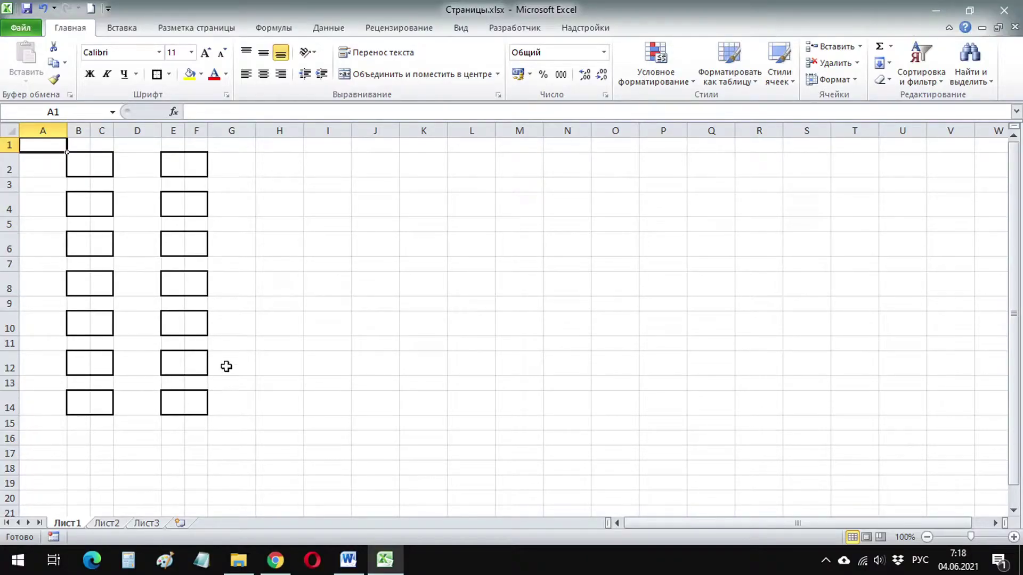
Enter 28 in B2 and 1 in C2
left_click(81, 167)
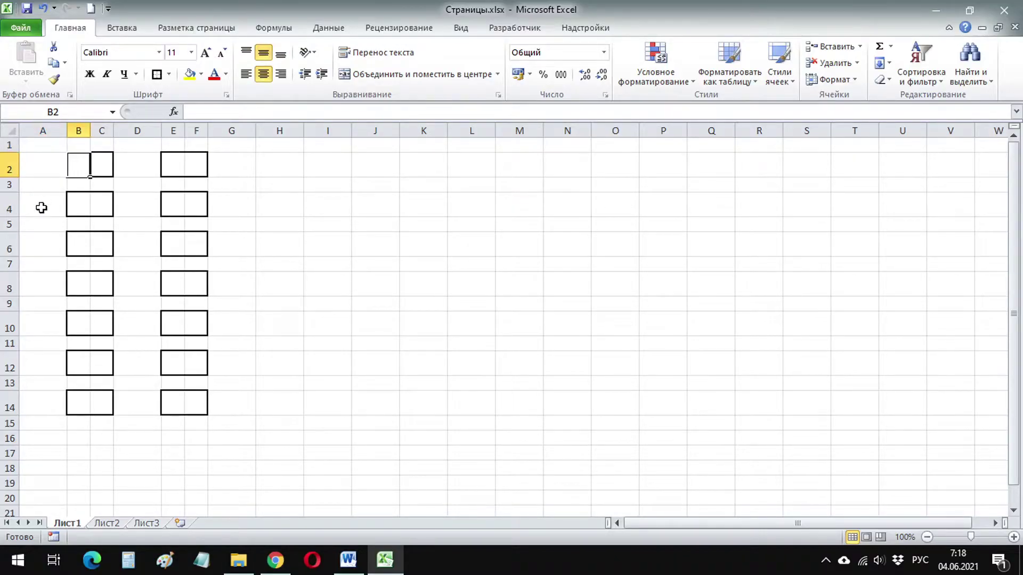
type("28")
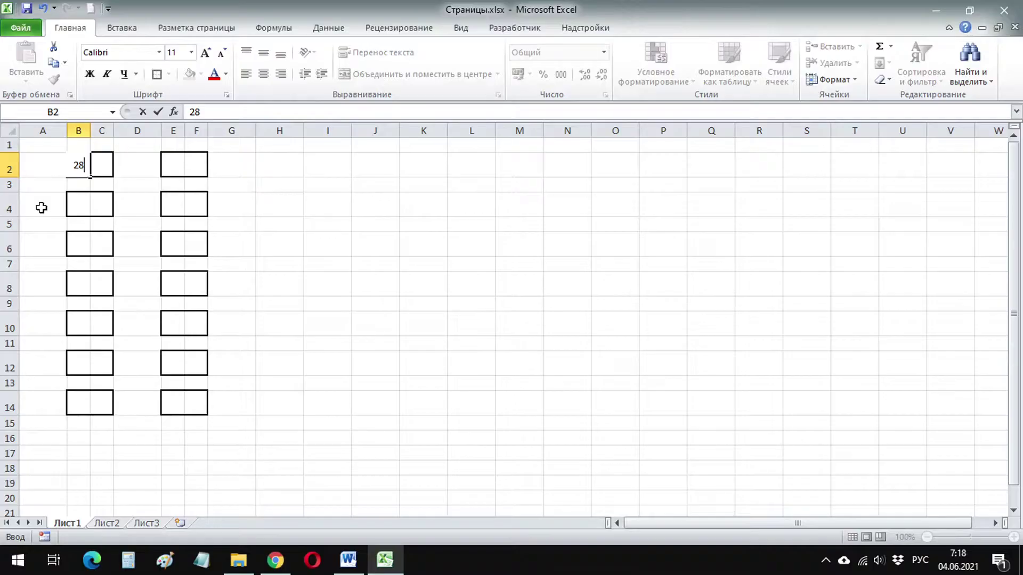
key("Tab")
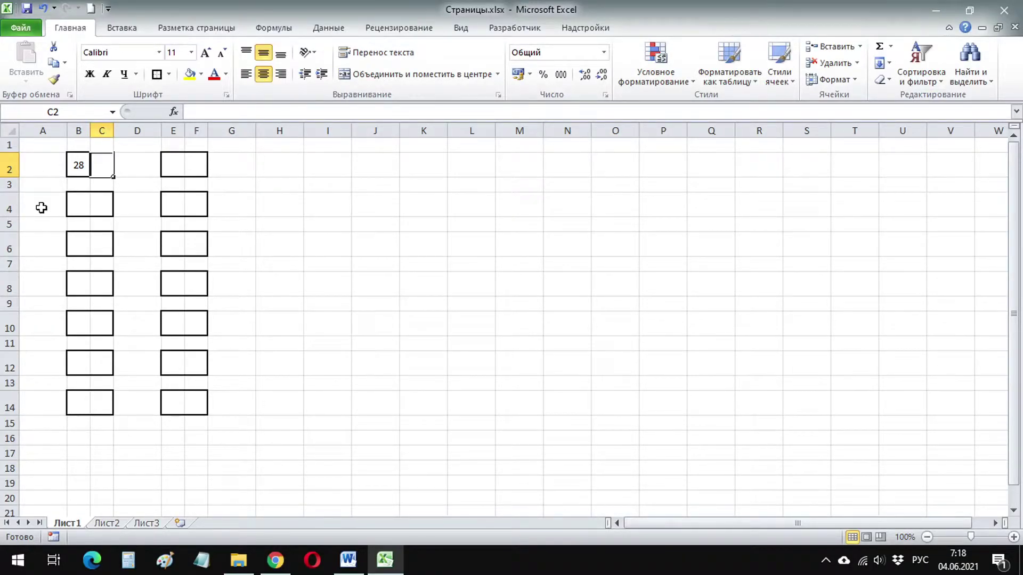
type("1")
key("Return")
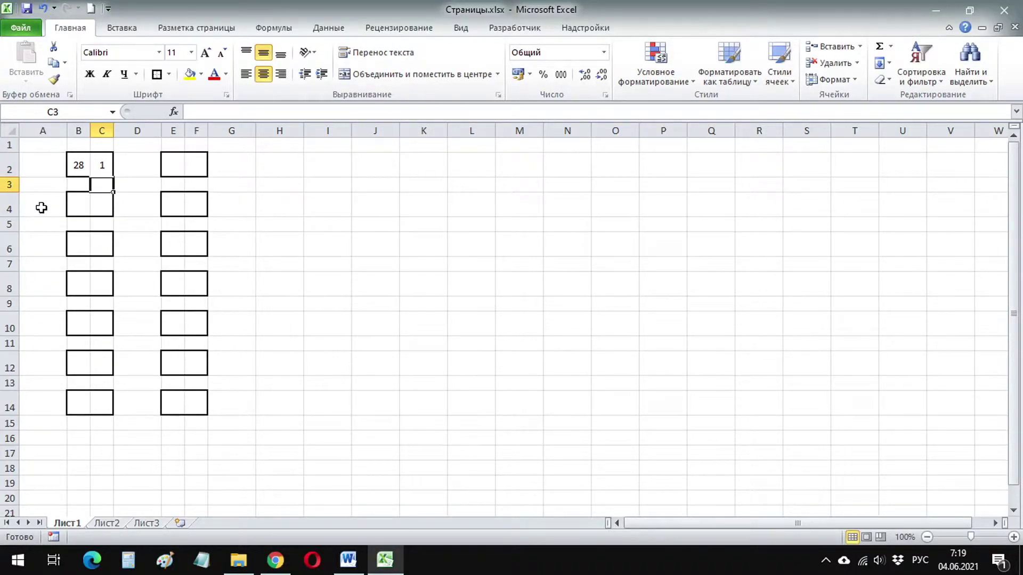
Enter the formulas =B2-2 in B4 and =C2+2 in C4
left_click(80, 204)
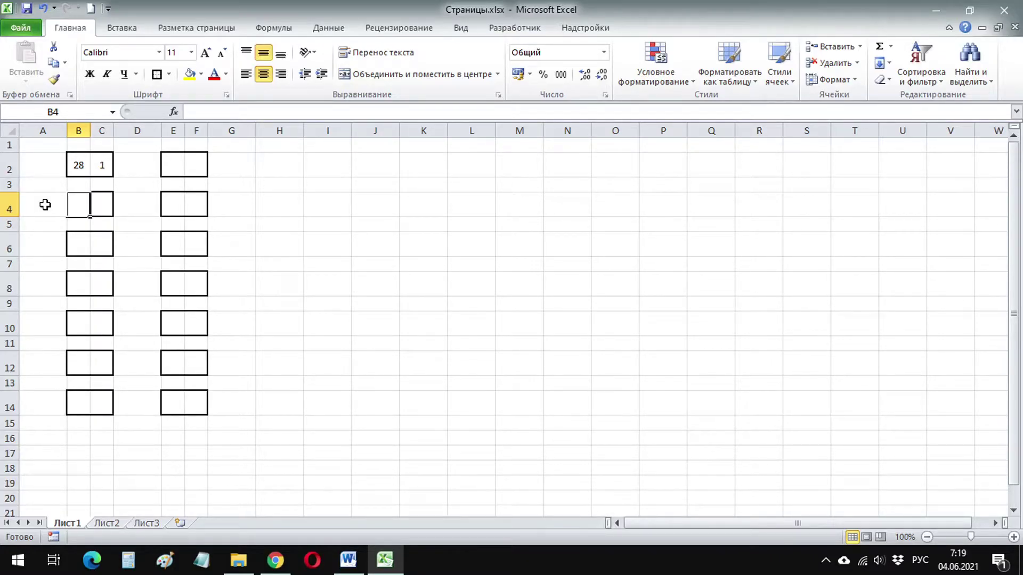
type("=")
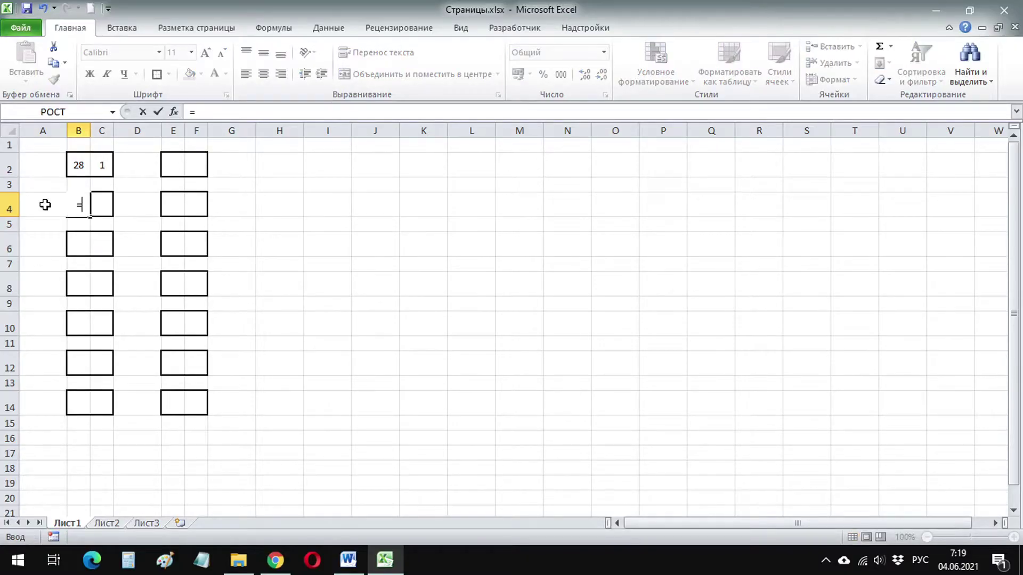
left_click(77, 163)
type("-2")
key("Return")
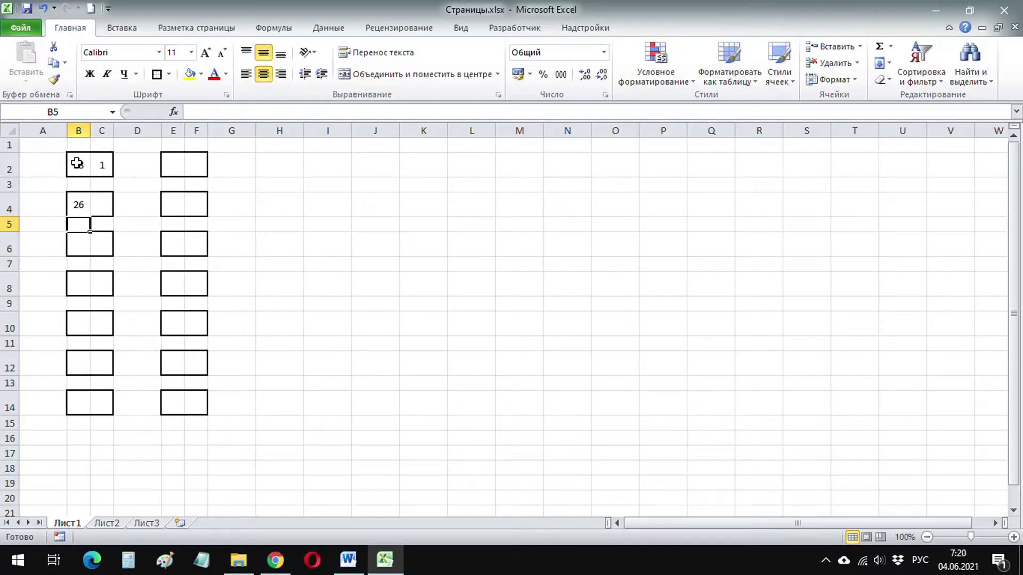
left_click(98, 205)
type("=")
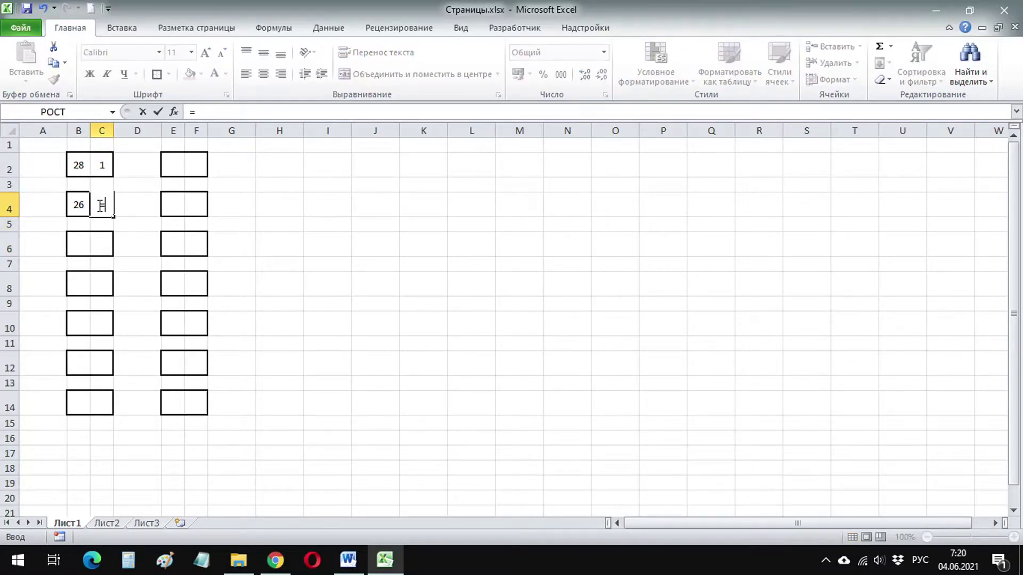
left_click(100, 169)
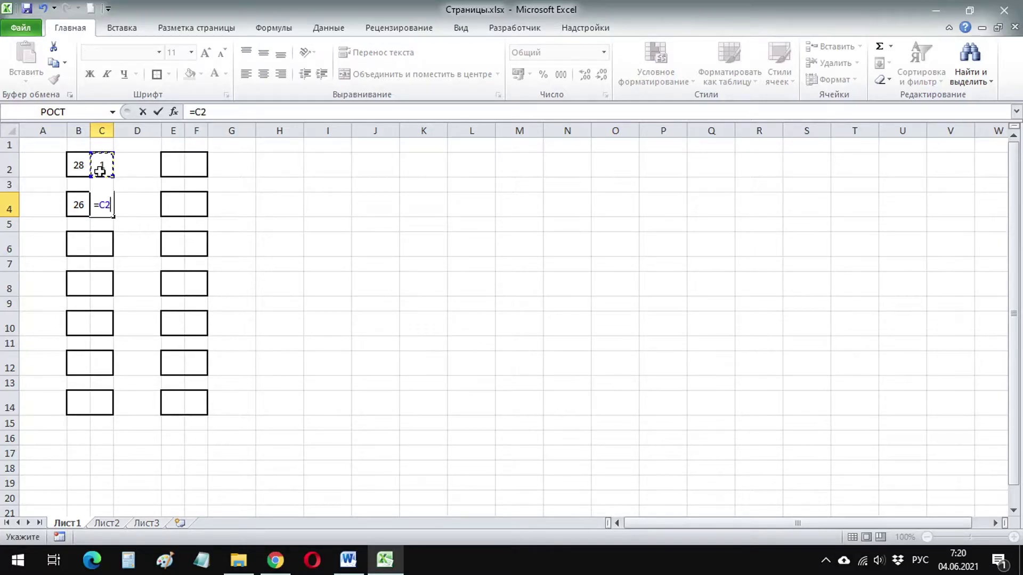
type("+2")
key("Return")
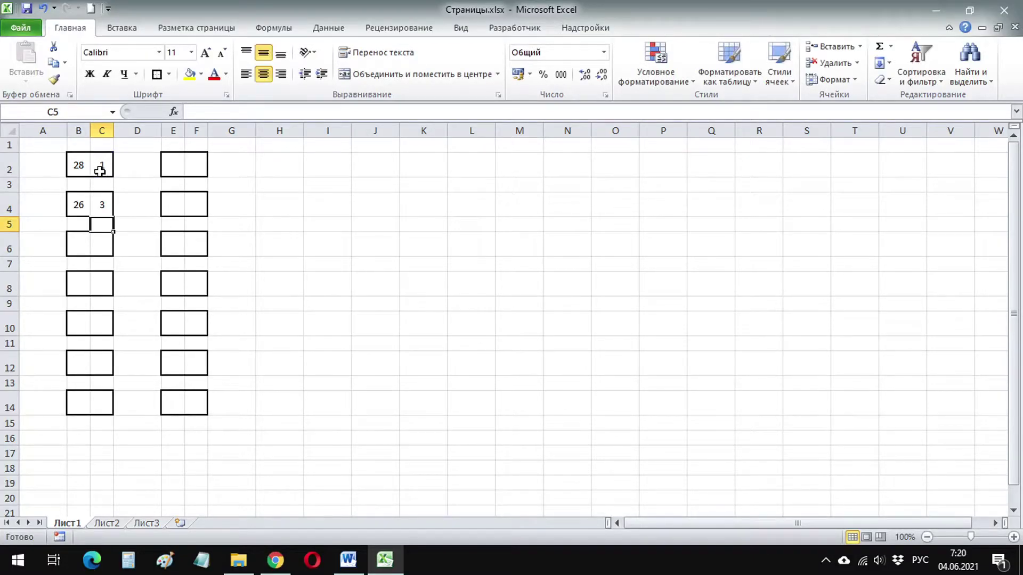
Copy the B4:C4 formulas into rows 6–14, giving pairs down to 16 and 13
left_click_drag(78, 205, 101, 205)
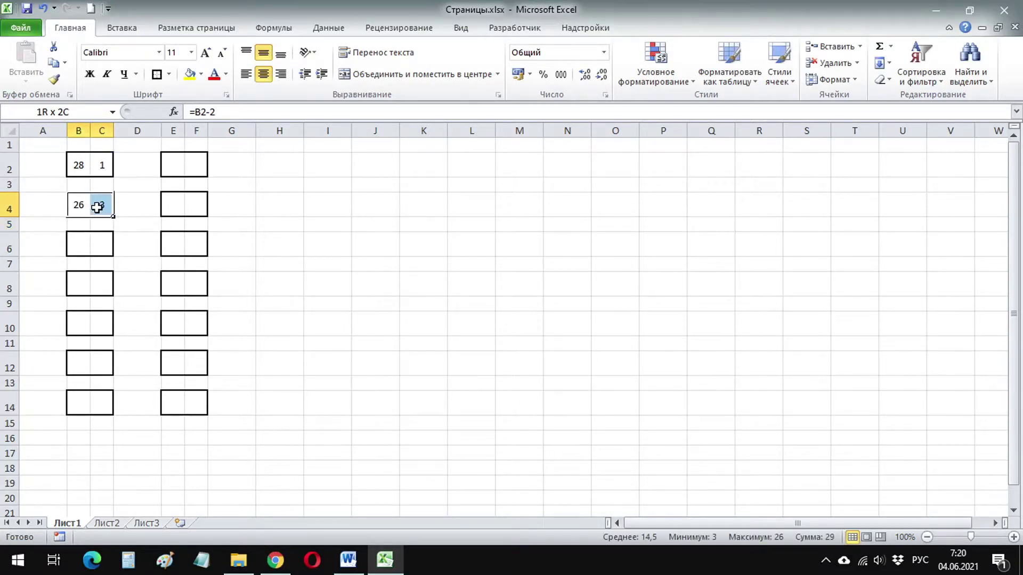
left_click(53, 63)
key("Down")
key("Down")
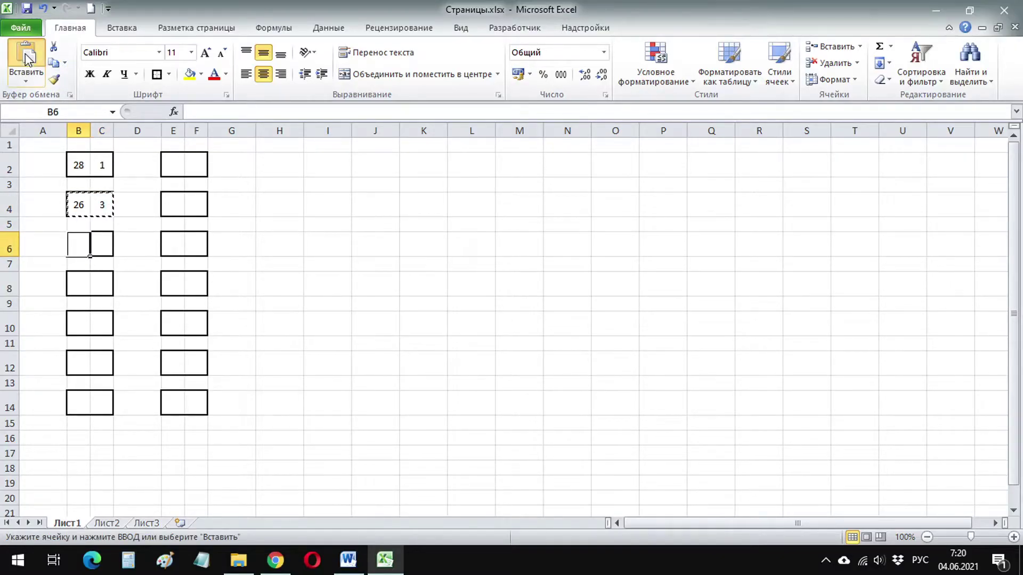
left_click(28, 58)
key("Down")
key("Down")
left_click(27, 57)
key("Down")
key("Down")
left_click(28, 57)
key("Down")
key("Down")
left_click(27, 57)
key("Down")
key("Down")
left_click(28, 57)
key("Down")
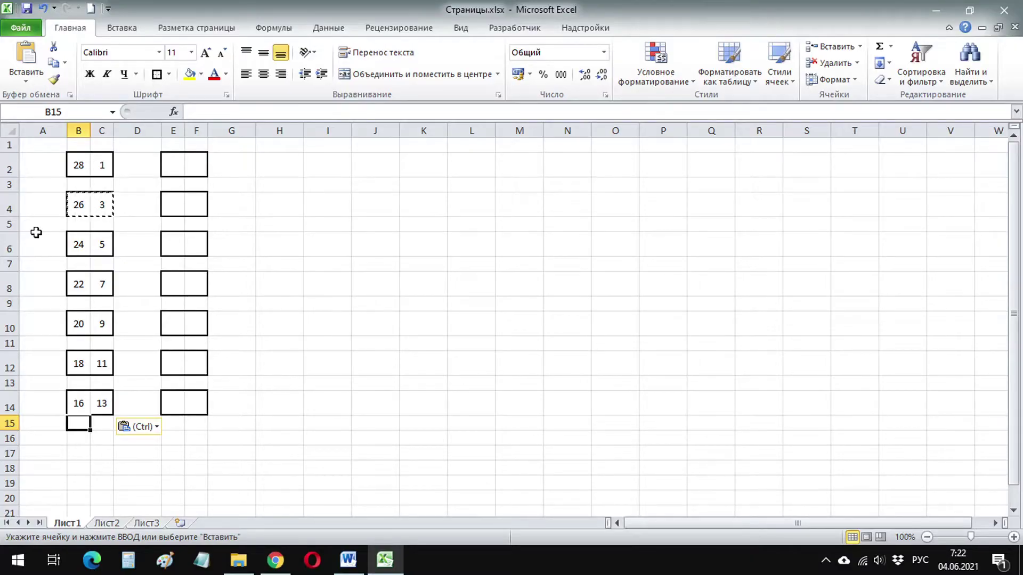
left_click(168, 166)
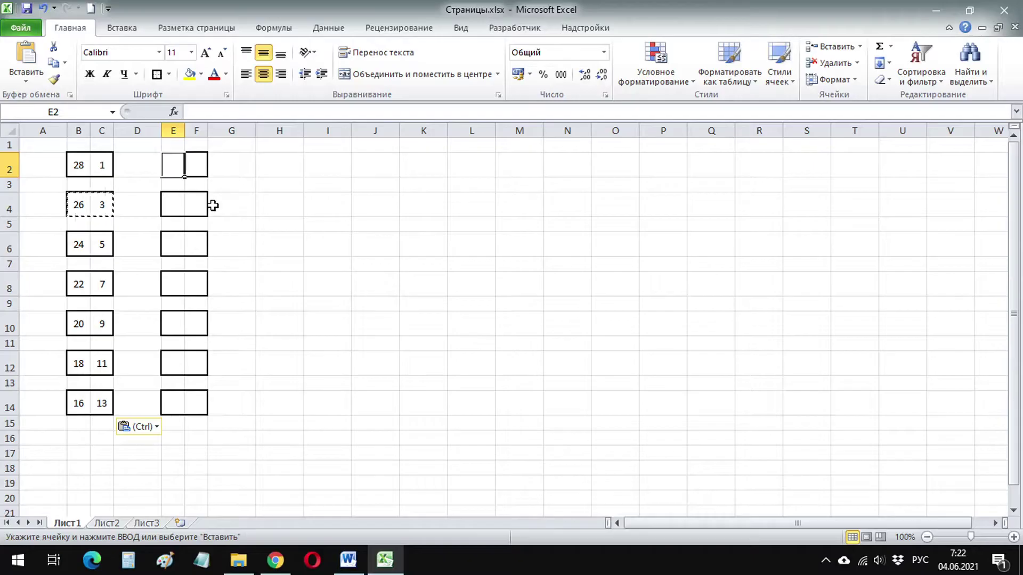
Enter 2 in E2 and 27 in F2
type("2")
key("Tab")
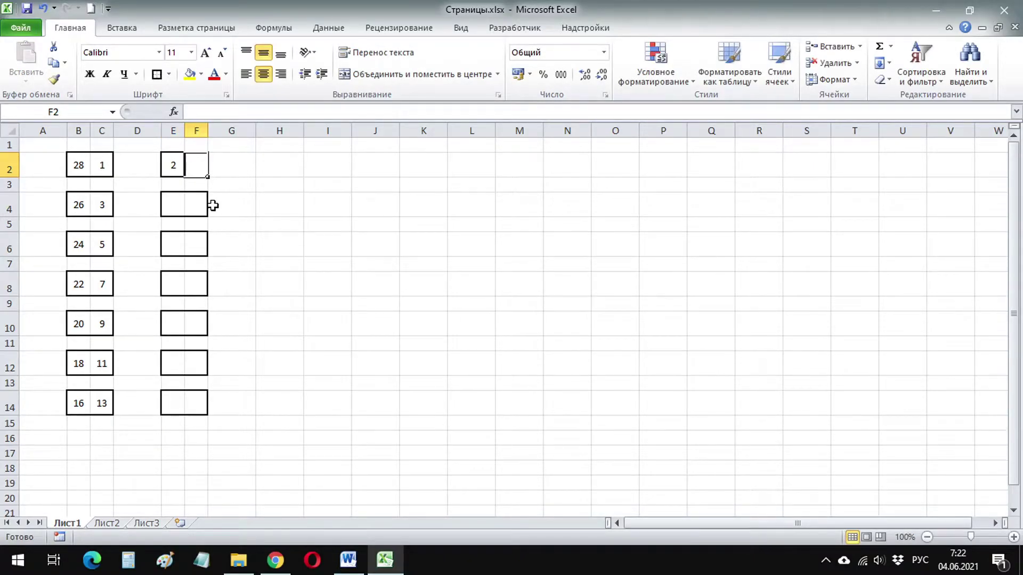
type("27")
key("Return")
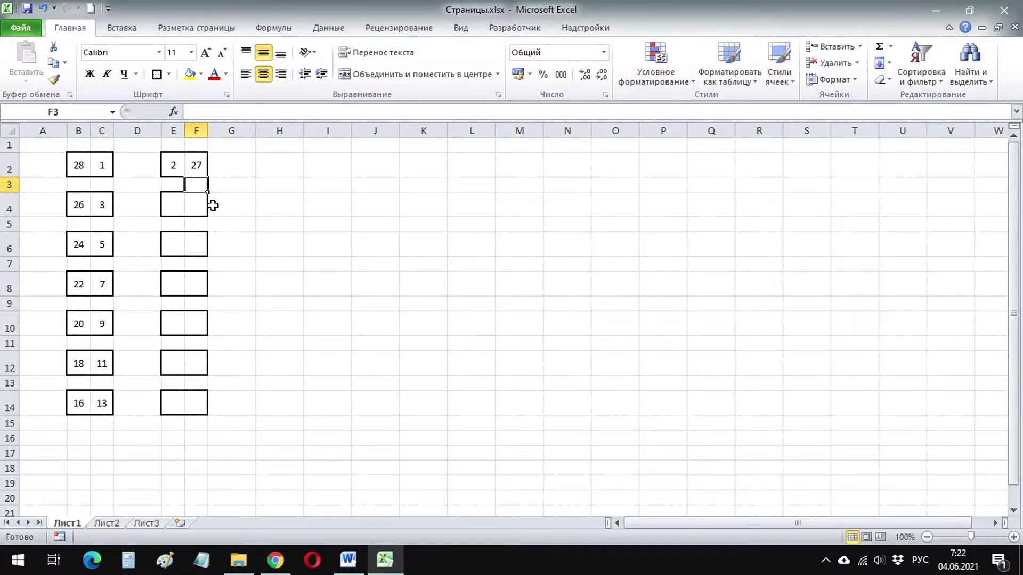
Enter the formulas =E2+2 in E4 and =F2-2 in F4
left_click(174, 208)
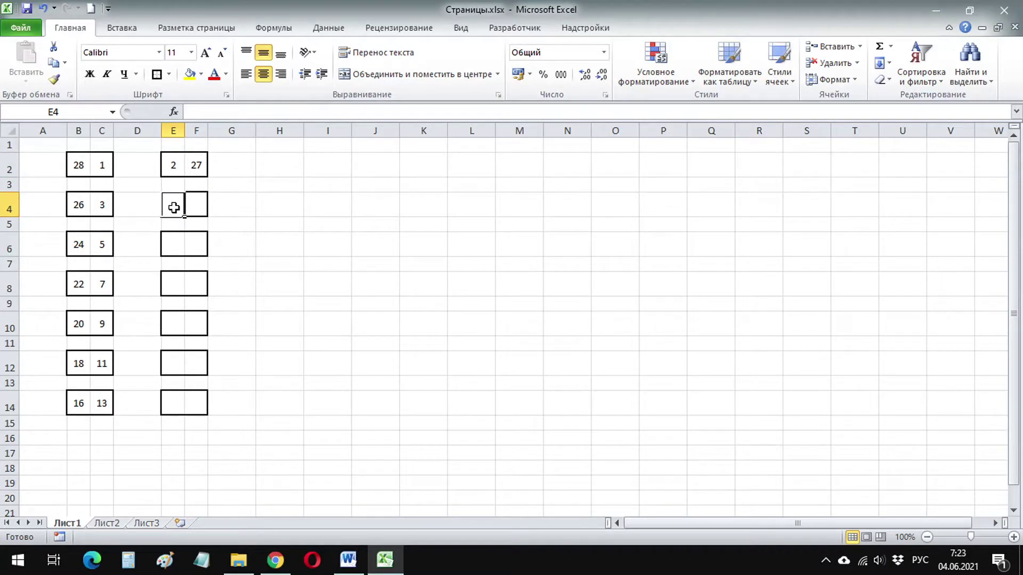
type("=")
left_click(174, 166)
type("+2")
key("Return")
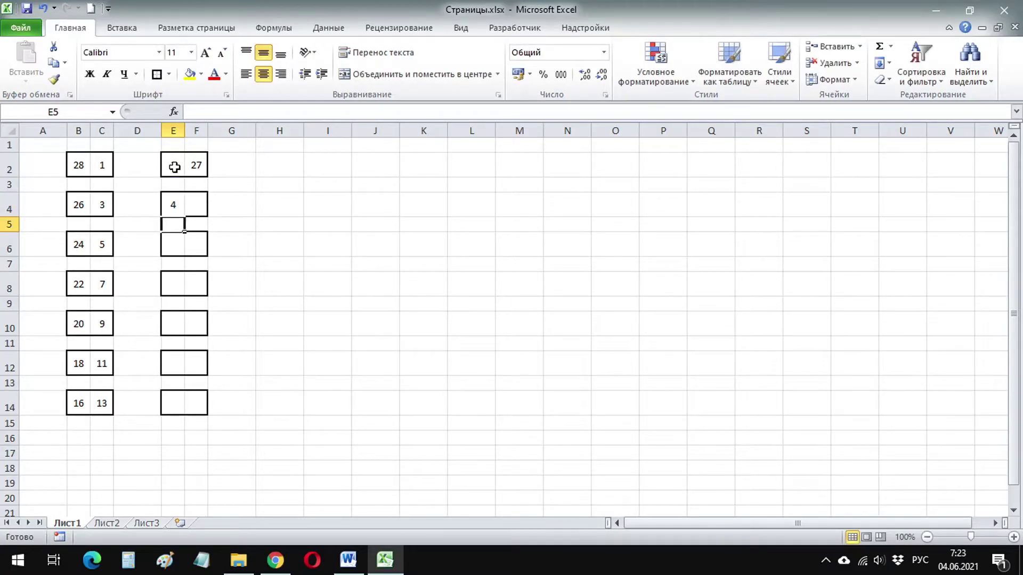
left_click(201, 208)
type("=")
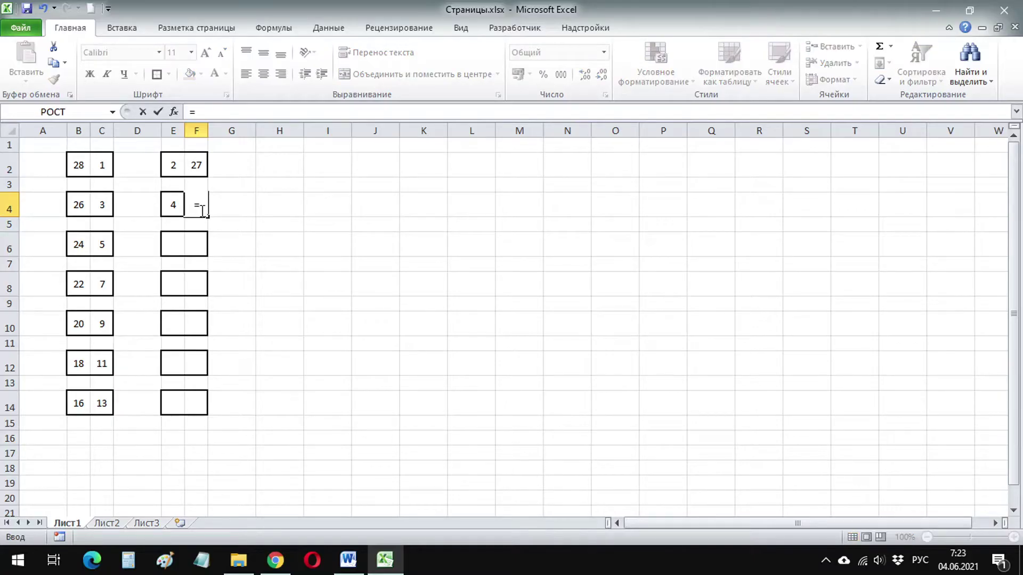
left_click(198, 170)
type("-2")
key("Return")
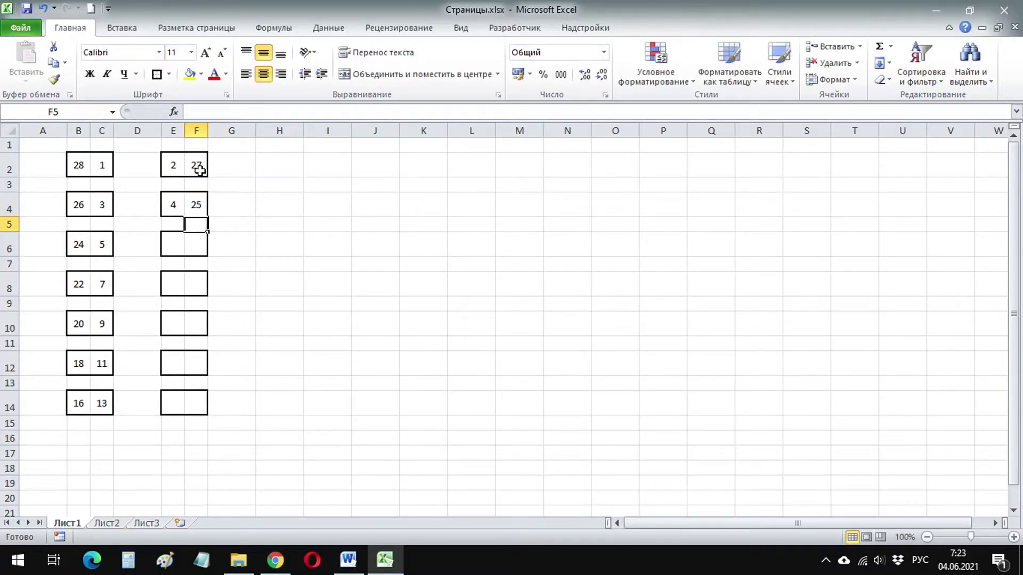
Copy the E4:F4 formulas down to row 14, then bring Word's Конспект.doc back up
left_click_drag(178, 206, 193, 207)
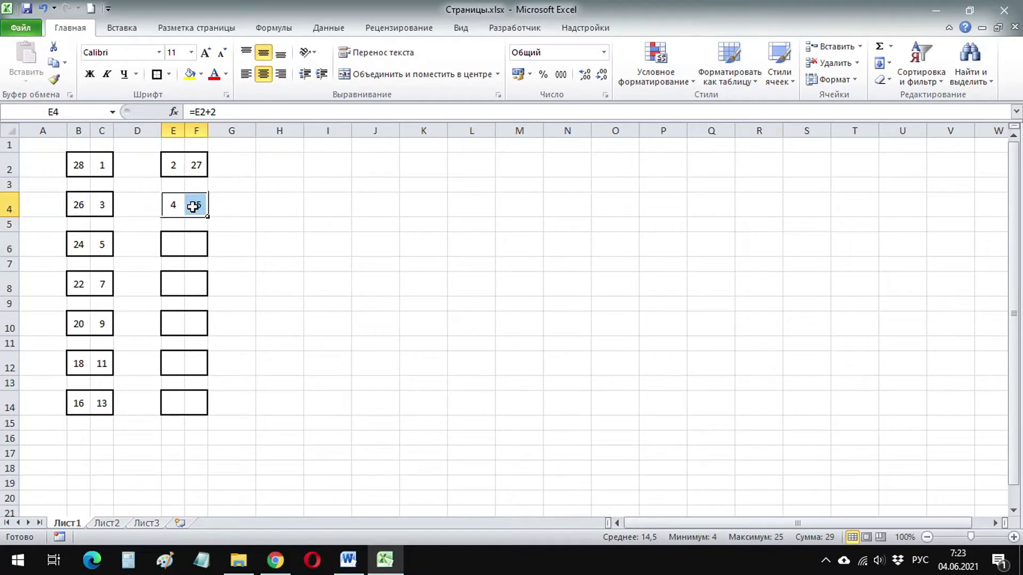
left_click(55, 63)
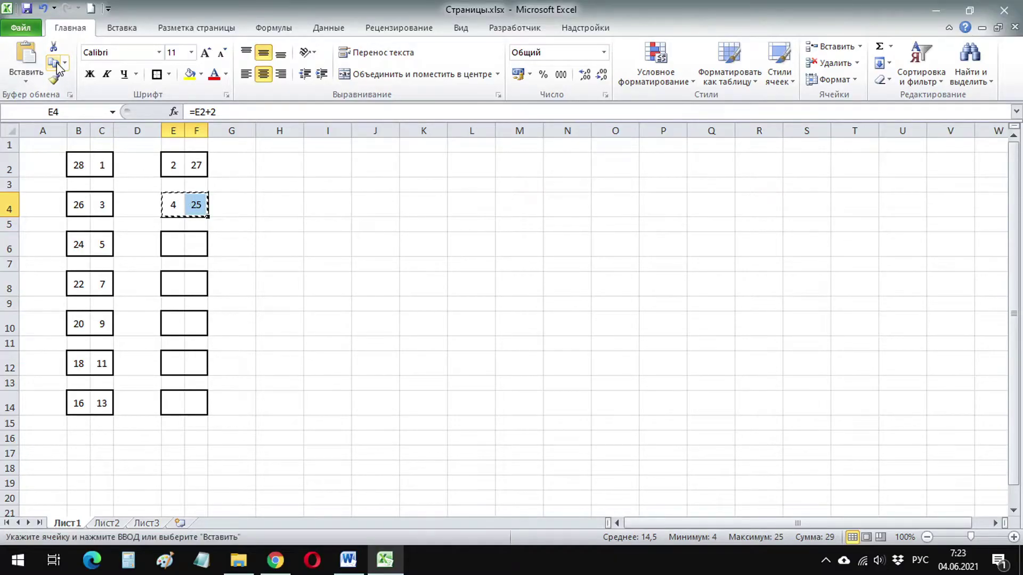
key("Down")
key("Down")
left_click(28, 55)
key("Down")
key("Down")
left_click(30, 56)
key("Down")
key("Down")
left_click(30, 55)
key("Down")
key("Down")
left_click(30, 55)
key("Down")
key("Down")
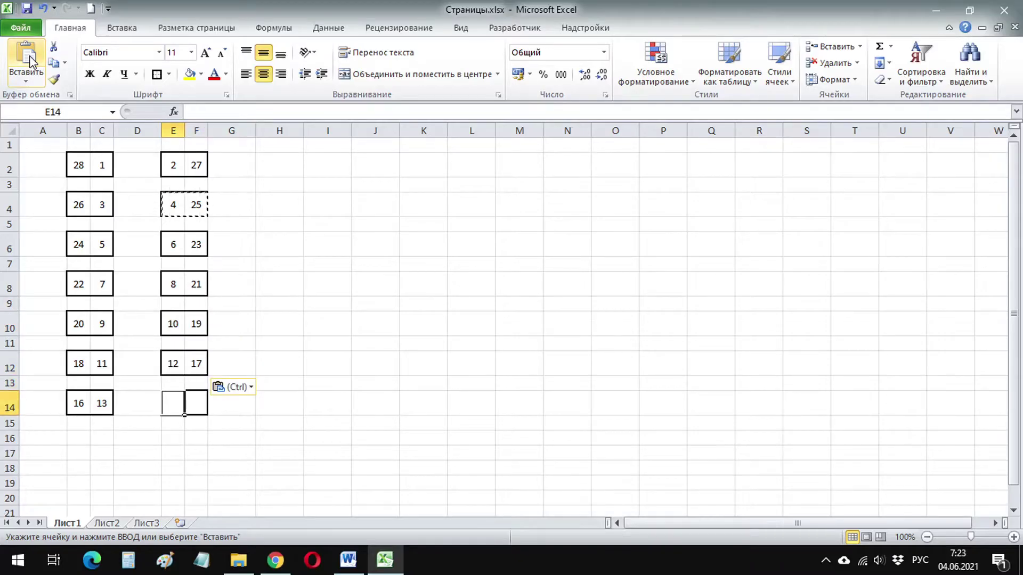
left_click(30, 56)
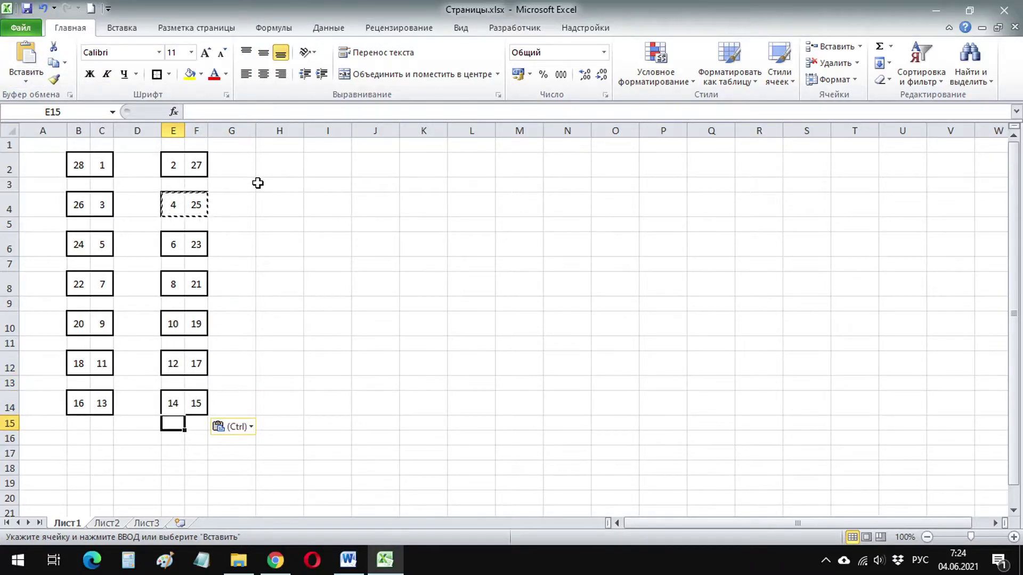
left_click(348, 559)
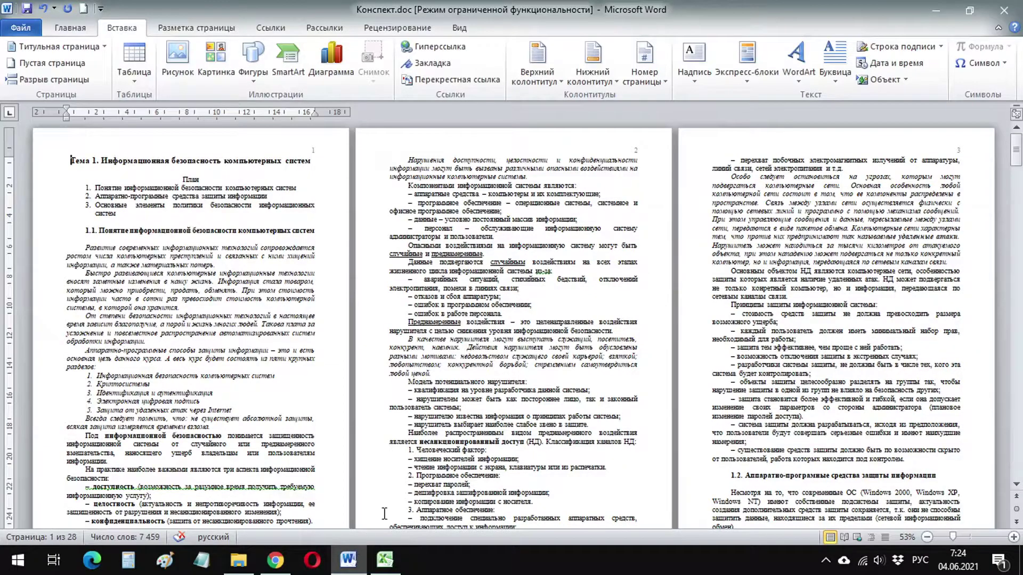
left_click(970, 7)
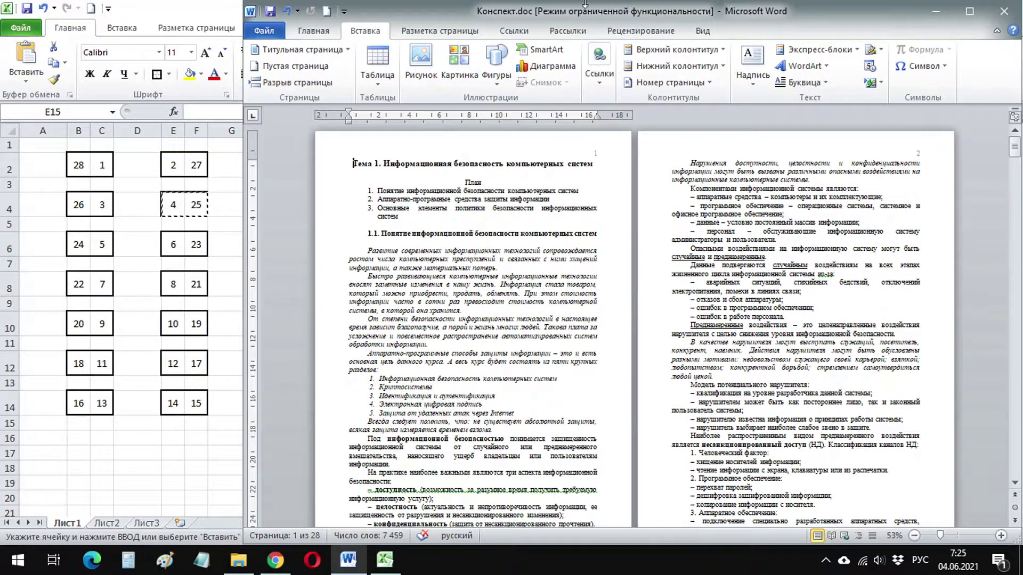
Open Print for Конспект.doc with Microsoft Print to PDF and choose '2 страницы на листе'
left_click(264, 30)
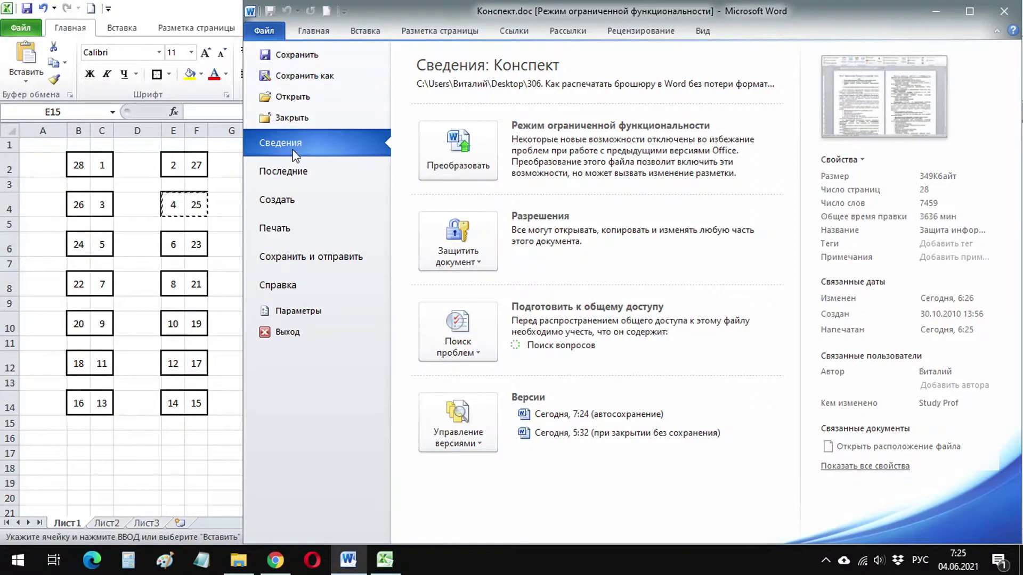
left_click(282, 229)
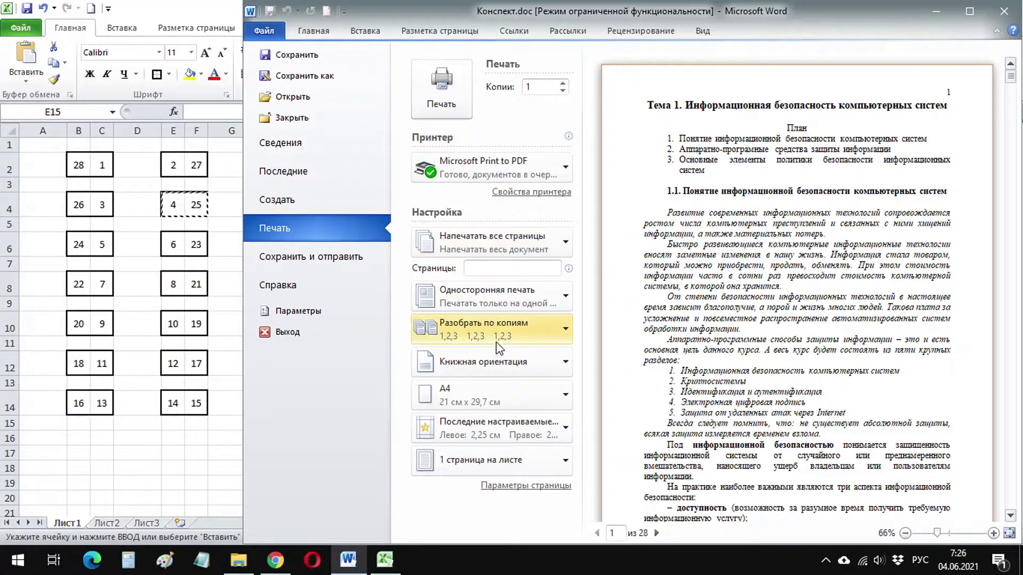
left_click(482, 463)
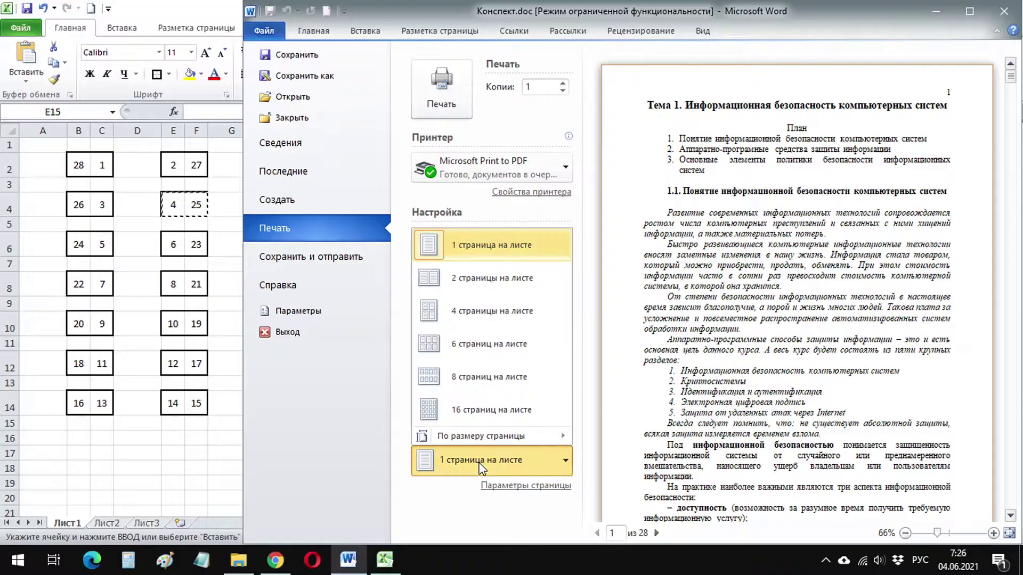
left_click(490, 281)
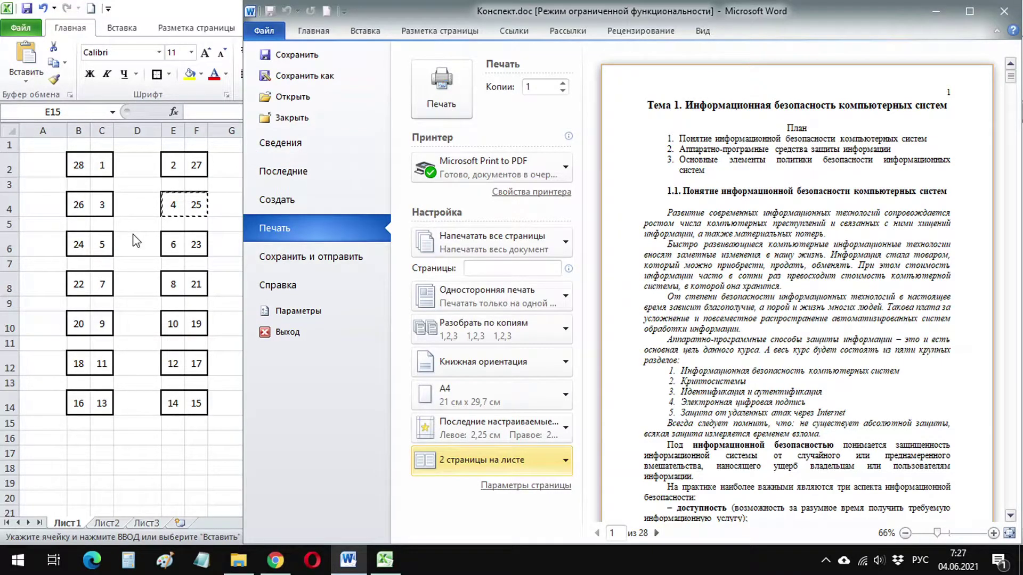
Print pages 28,1,26,3,24,5,22,7,20,9,18,11,16,13 to a PDF saved as 1
left_click(476, 269)
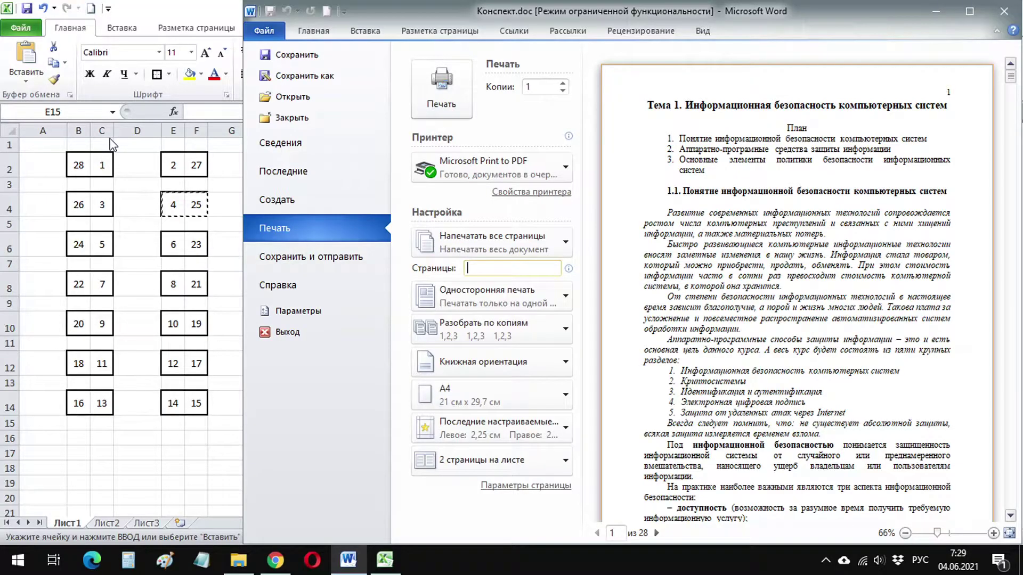
type("28,1,")
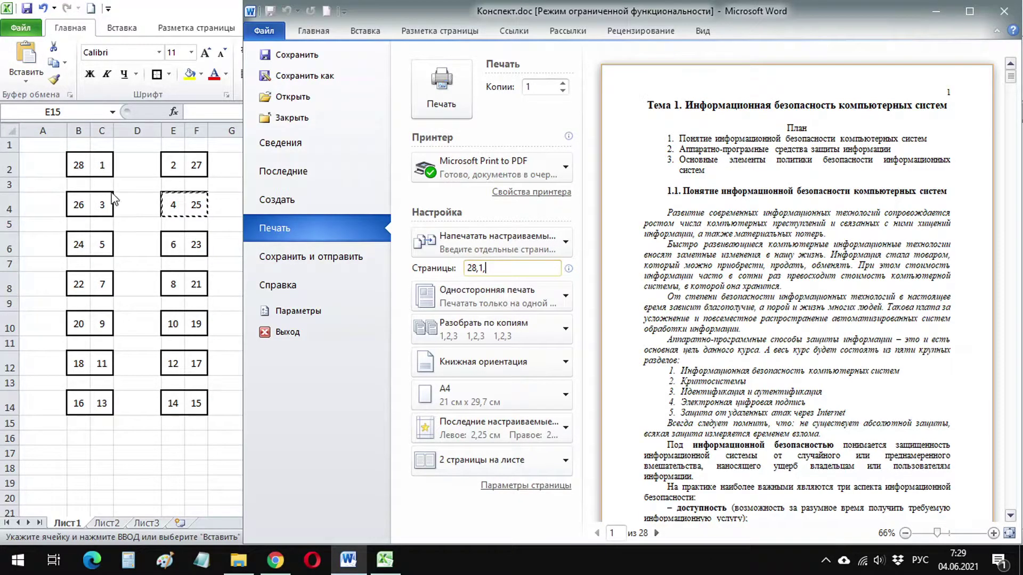
type("26,")
type("3,")
type("24,5,22,")
type("7,20,9,18,11,16,13")
left_click(447, 100)
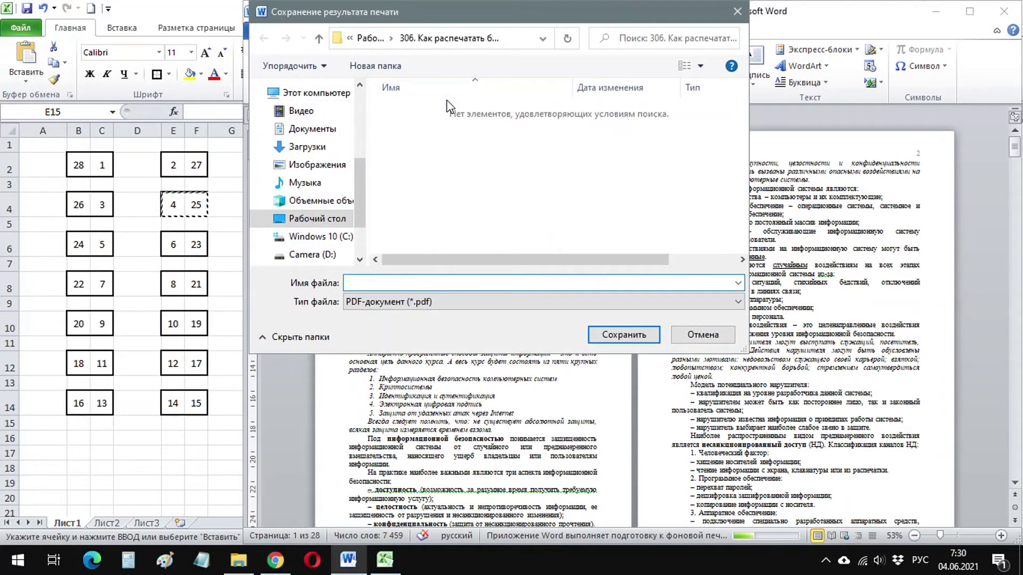
type("1")
left_click(621, 335)
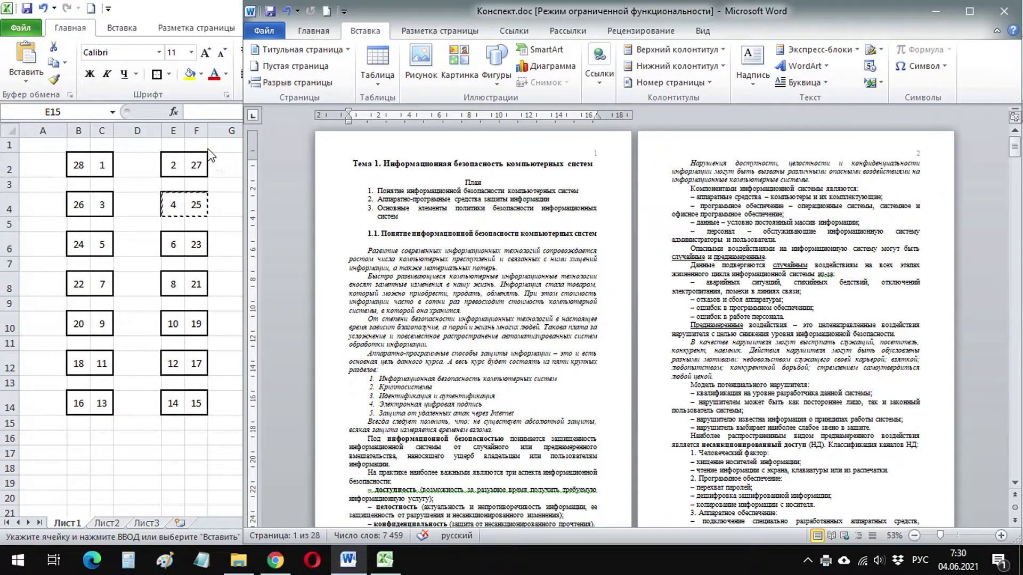
Replace the page list with 2,27,4,25,…,14,15 and print it to 2.pdf
left_click(264, 30)
left_click(265, 223)
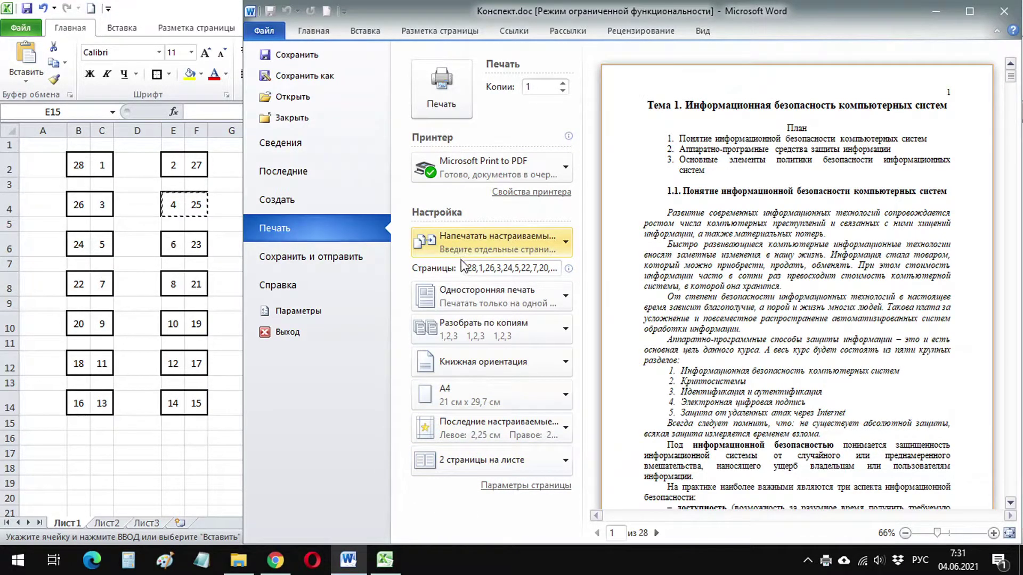
left_click(539, 269)
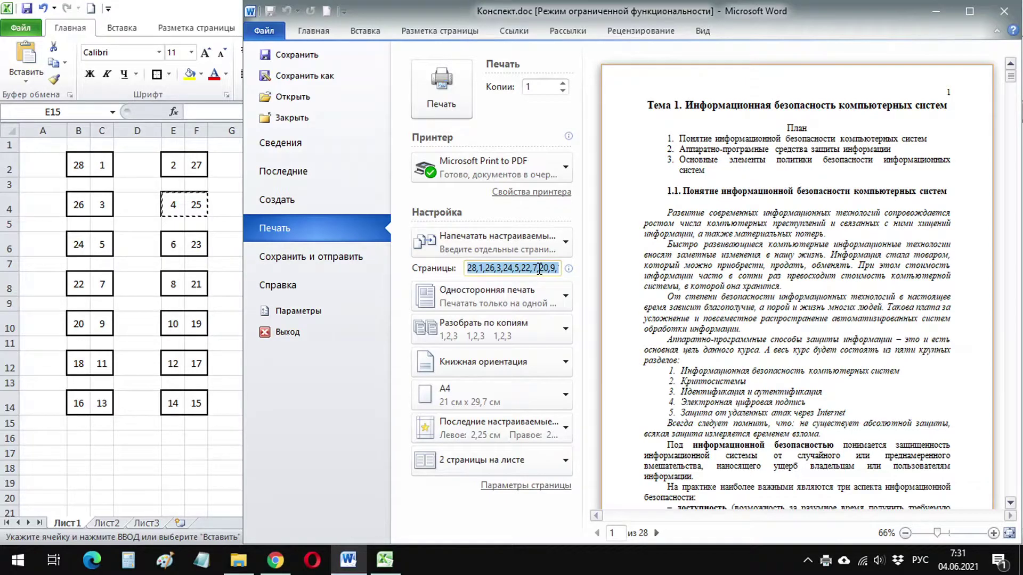
key("BackSpace")
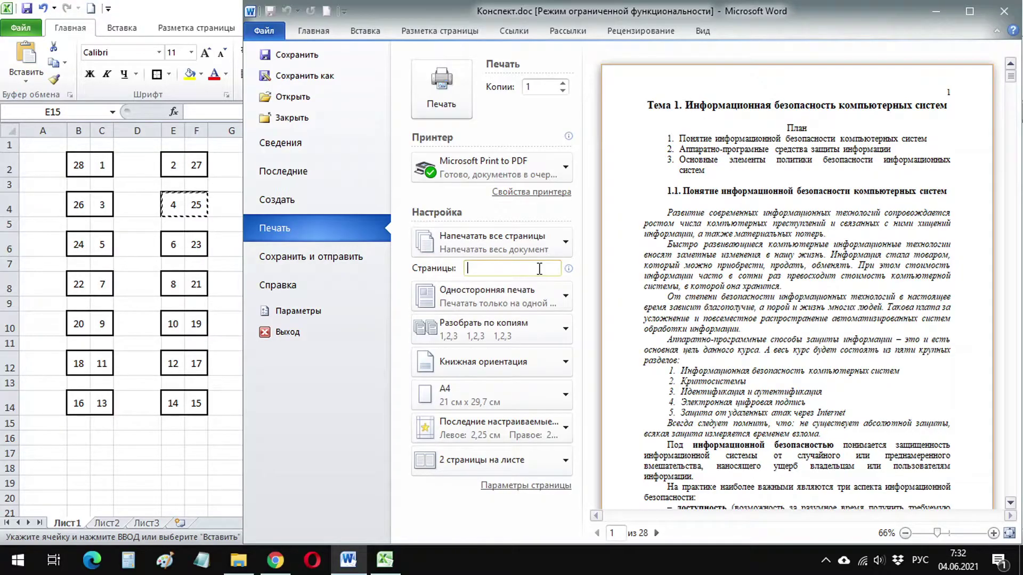
type("2,27,4,25,6,23,")
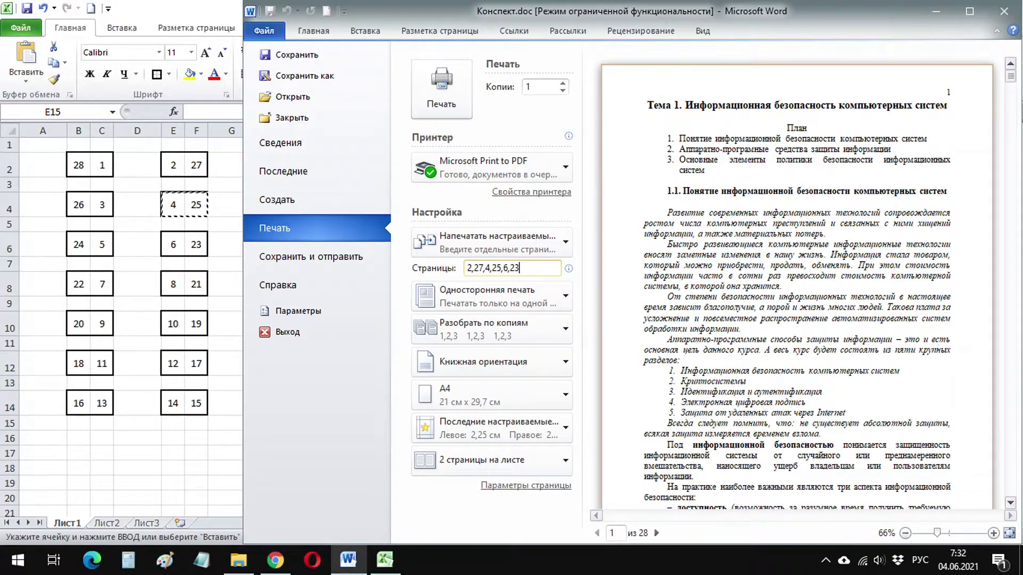
type("8,21,10,")
type("19")
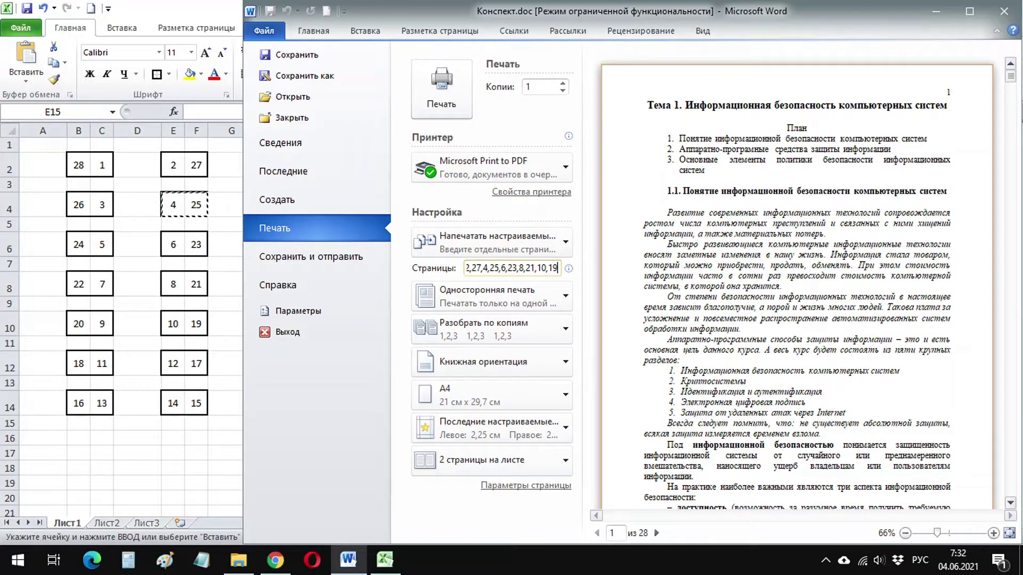
type(",12,")
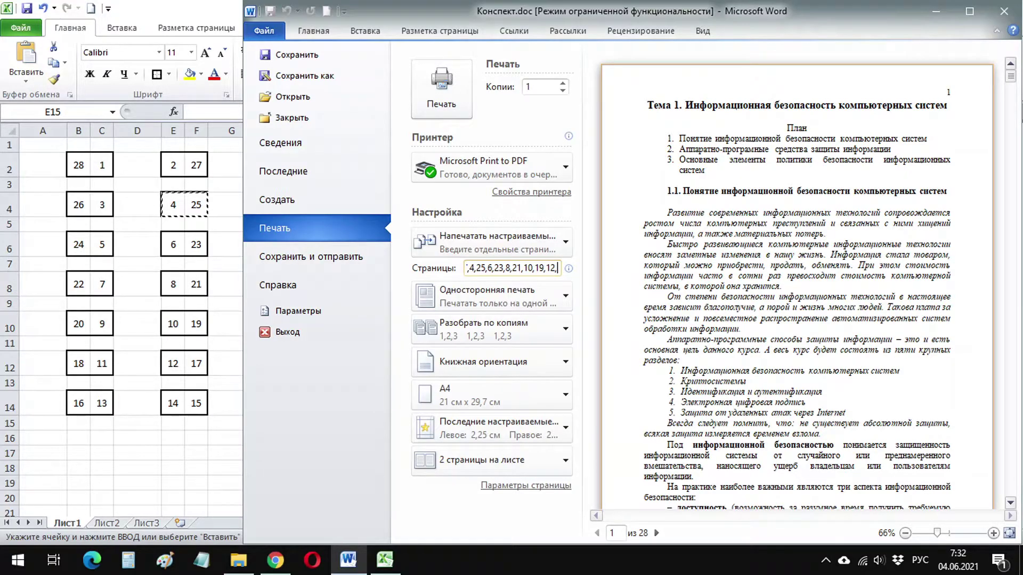
type("17,14,15")
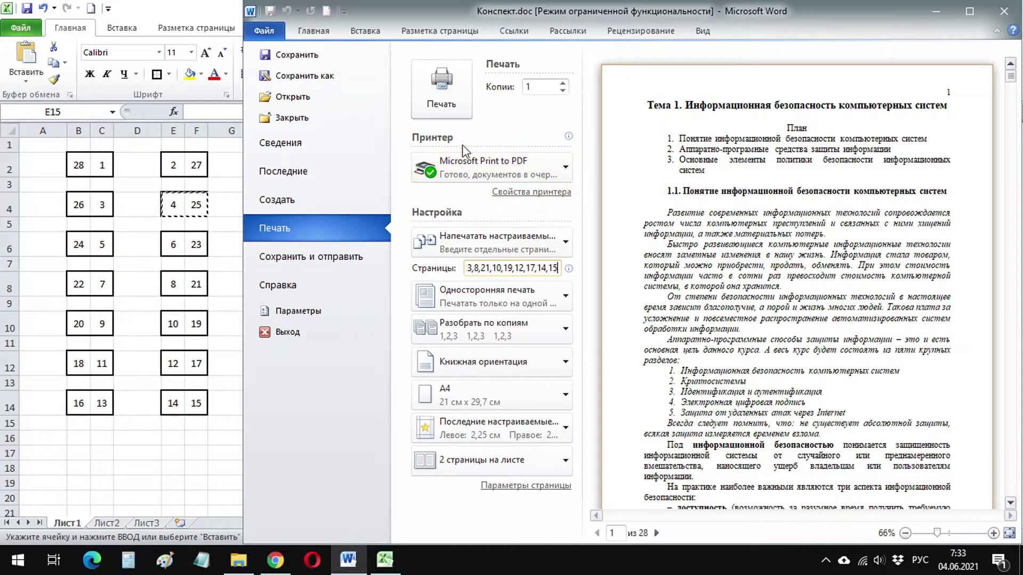
left_click(440, 106)
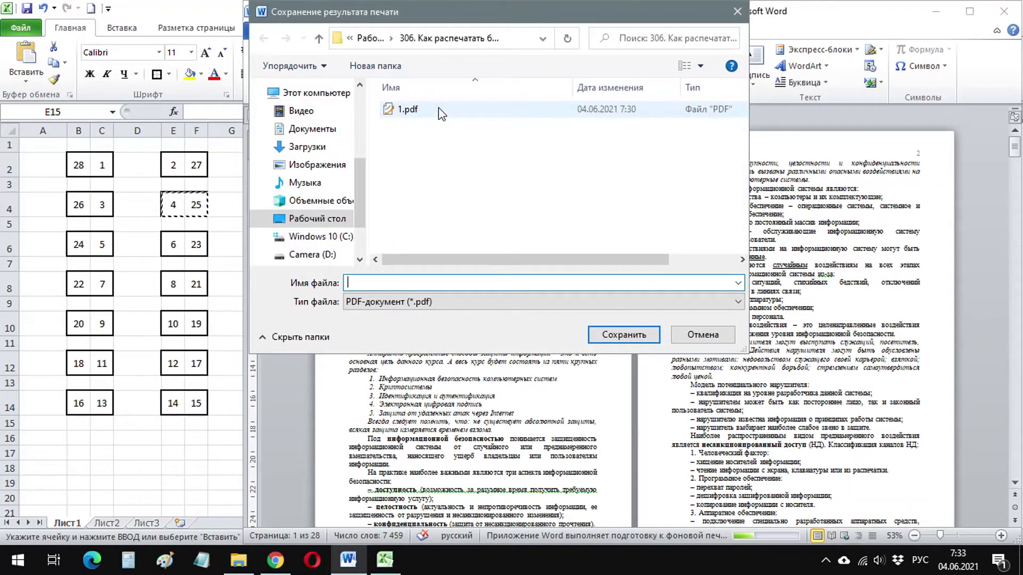
type("2")
left_click(606, 332)
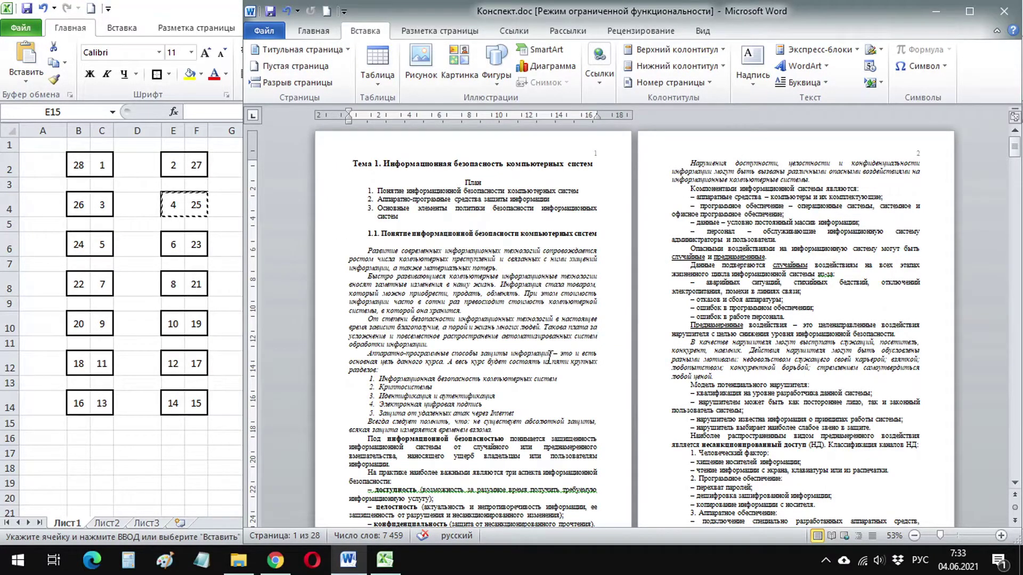
left_click(238, 560)
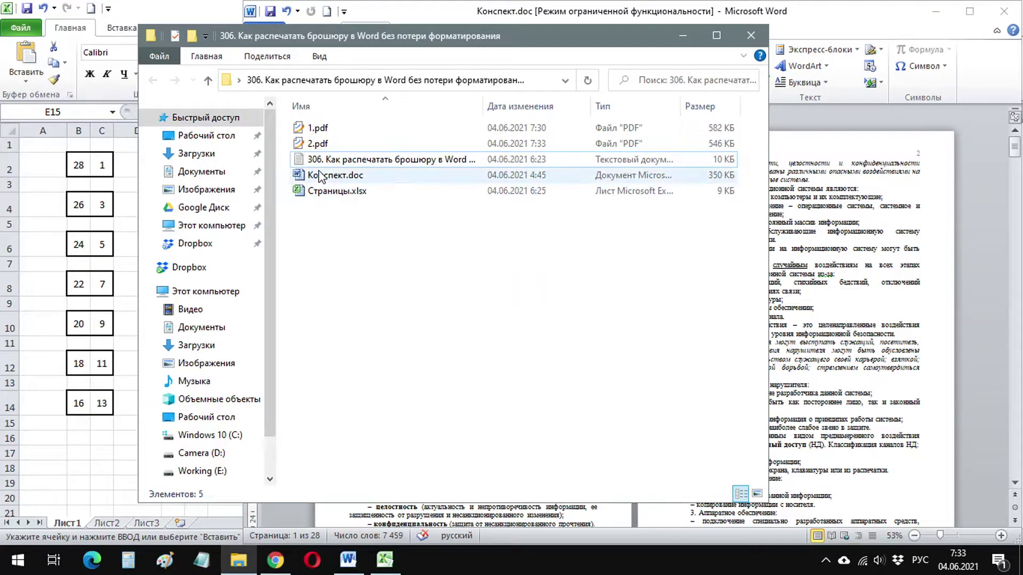
Open 1.pdf in Foxit Reader and set the zoom to Fit Page
left_click(322, 131)
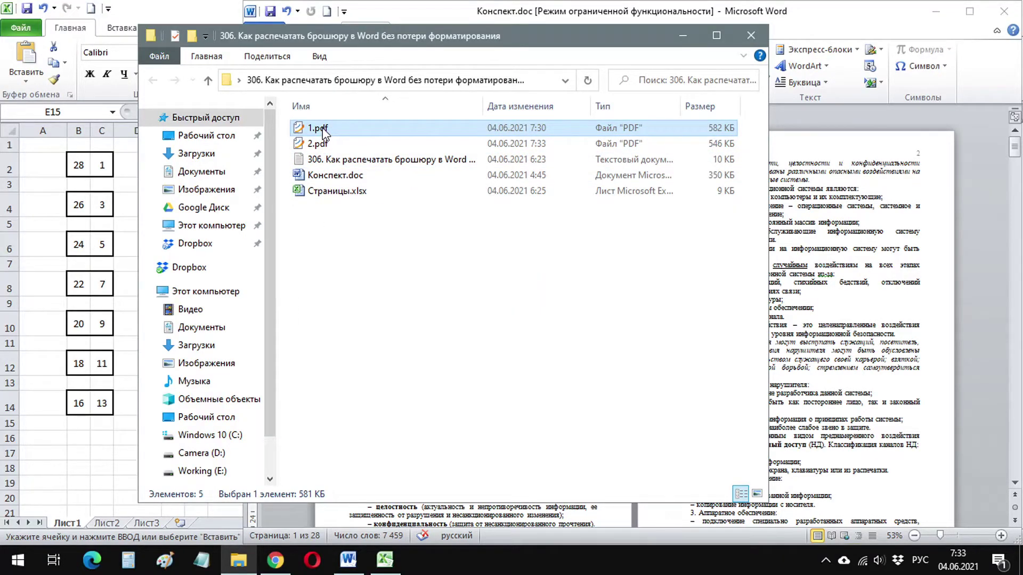
double_click(322, 131)
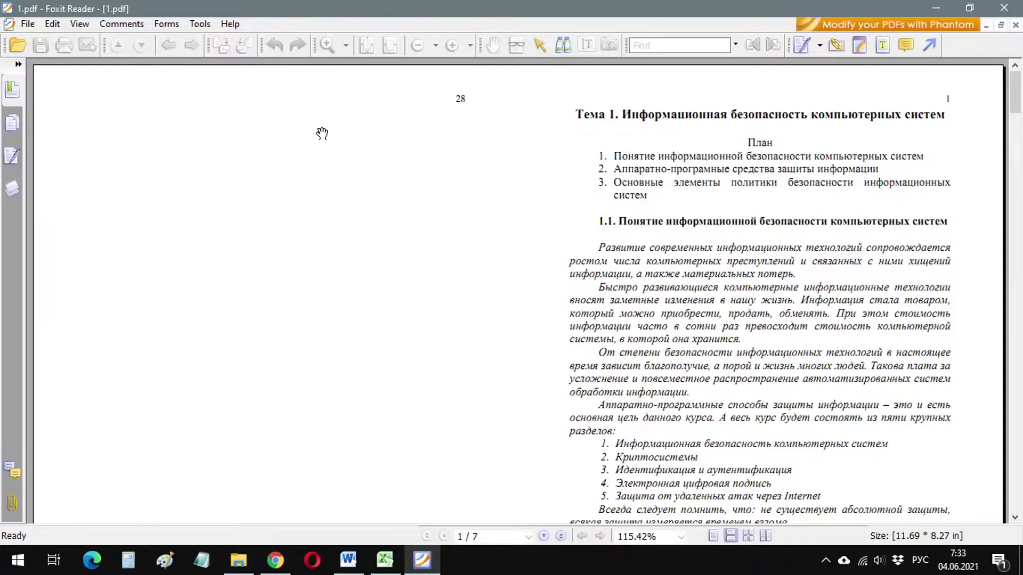
left_click(680, 537)
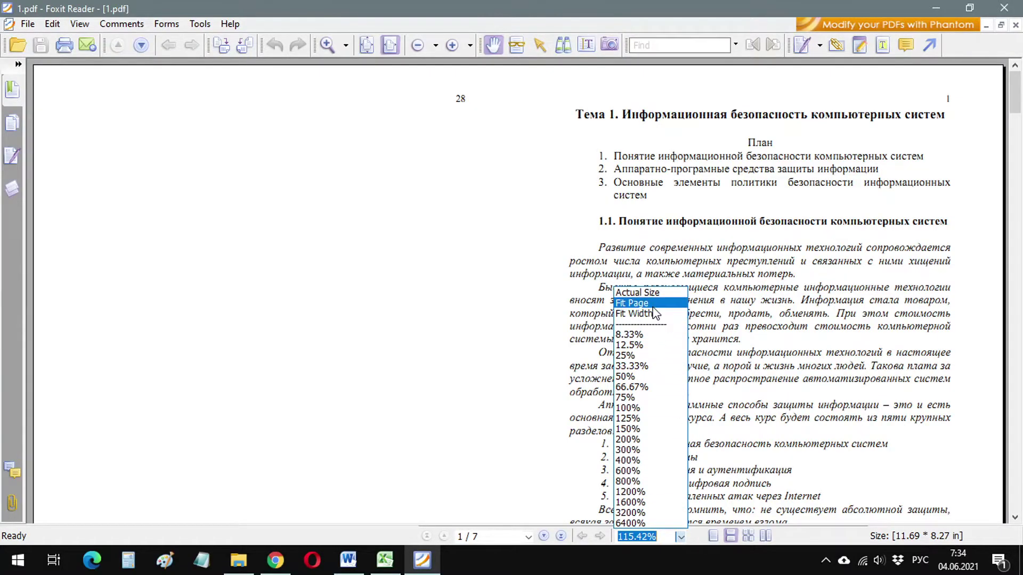
left_click(651, 304)
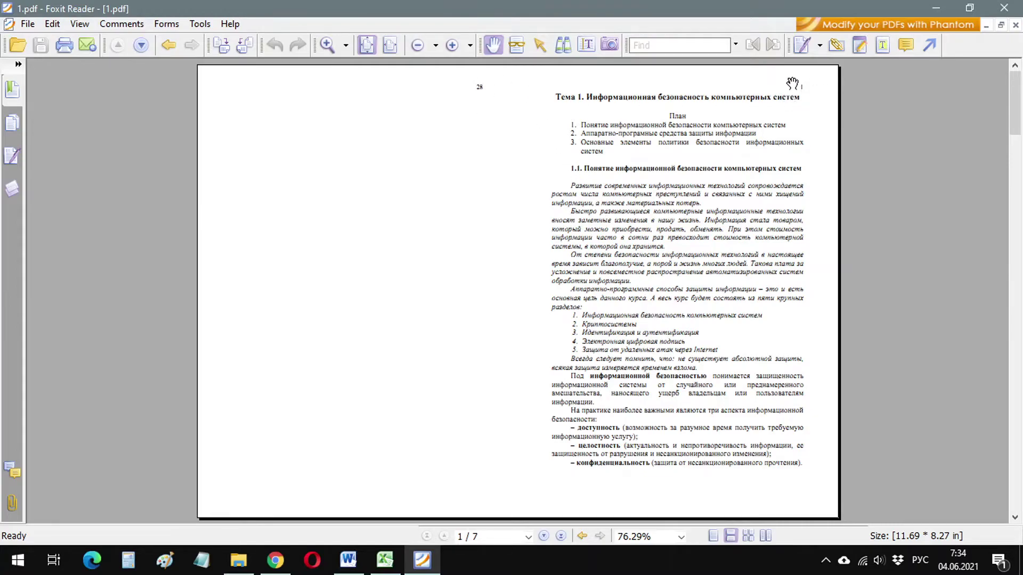
Scroll through the seven sheets, 28–1 to 16–13, then return to the lecture folder
scroll(815, 107, "down", 2)
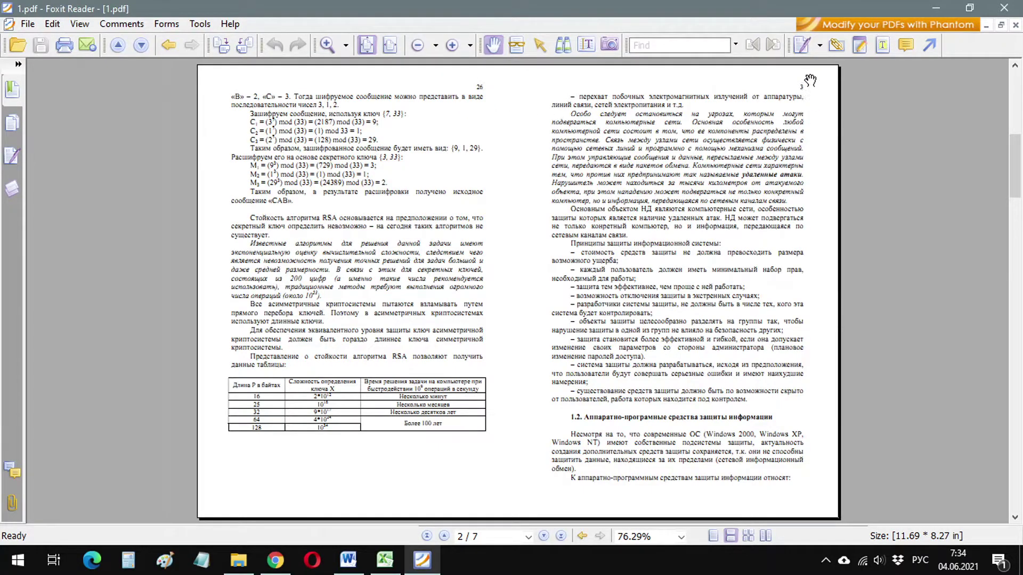
scroll(815, 110, "down", 2)
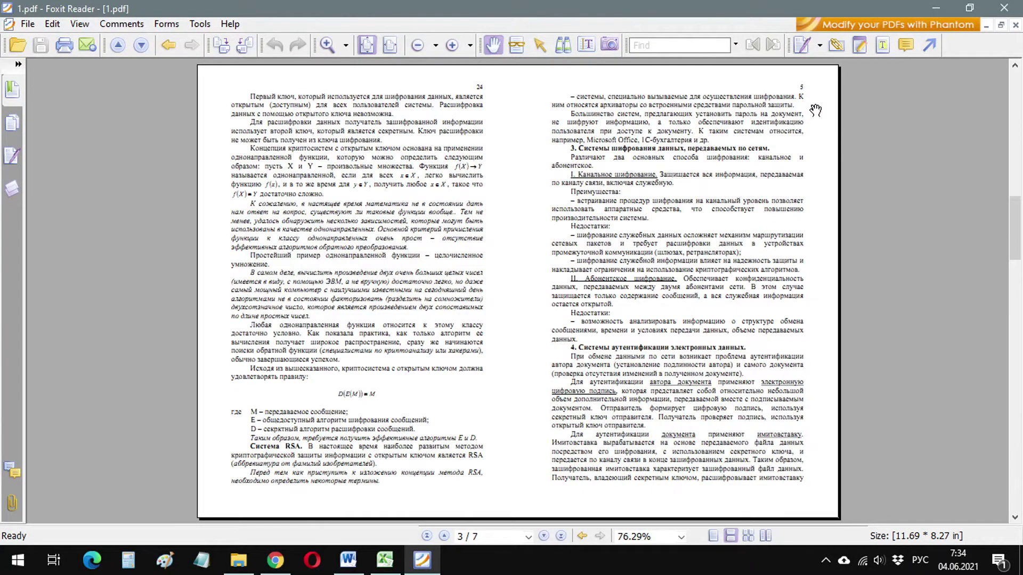
scroll(816, 110, "down", 2)
scroll(815, 110, "down", 2)
scroll(815, 110, "down", 2)
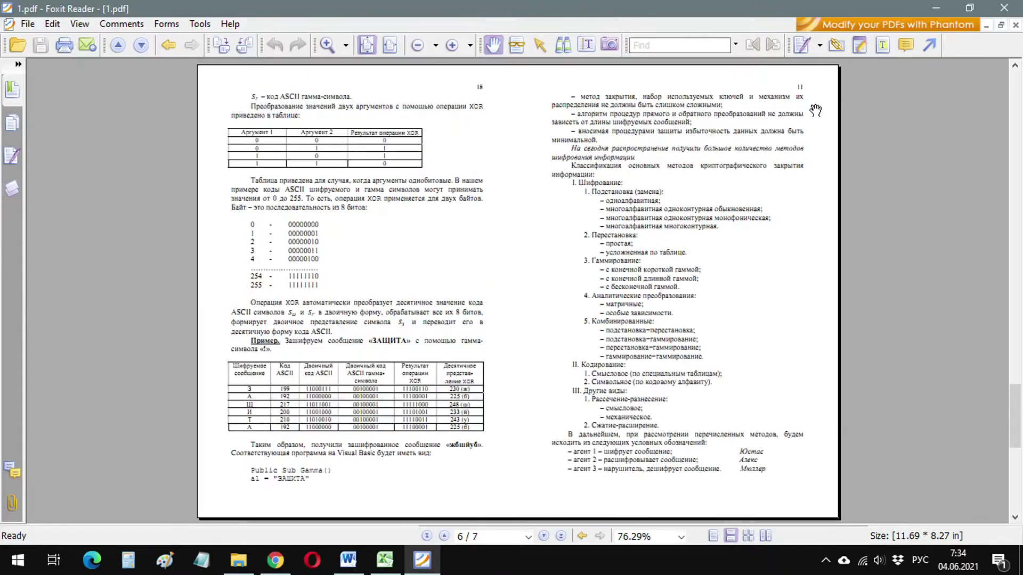
scroll(815, 110, "down", 2)
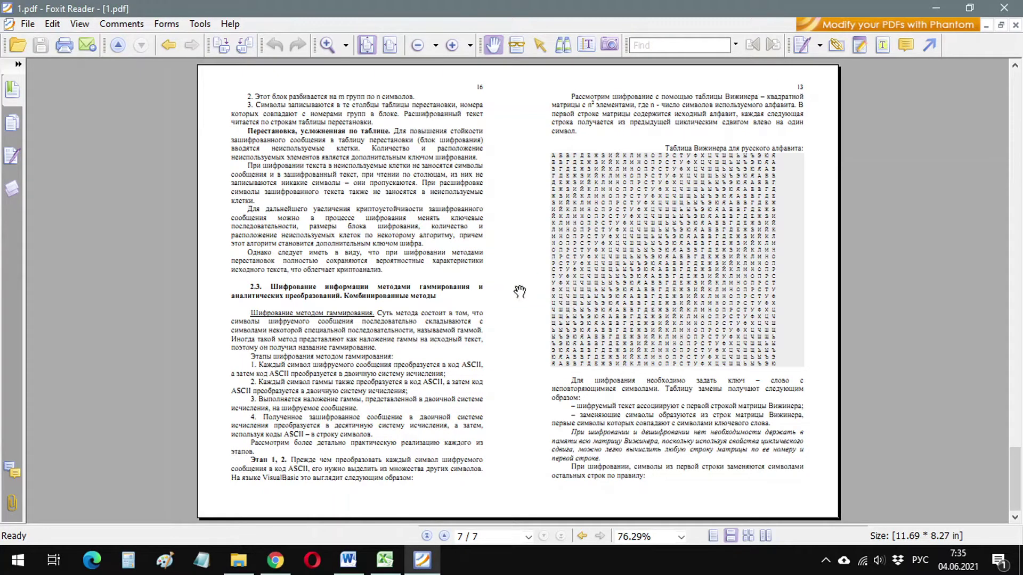
left_click(238, 559)
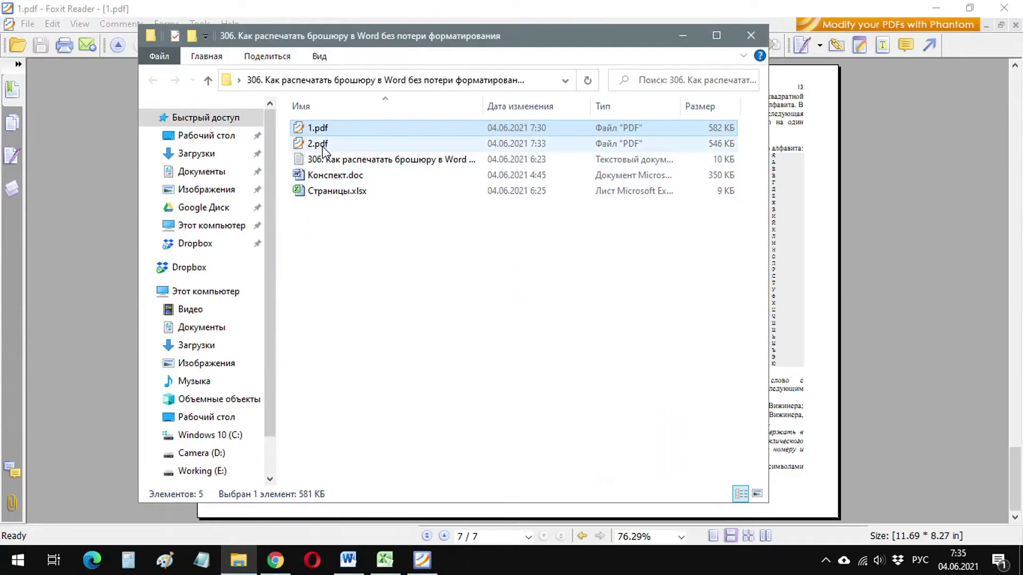
Open 2.pdf in a second tab and set its zoom to Fit Page
left_click(325, 149)
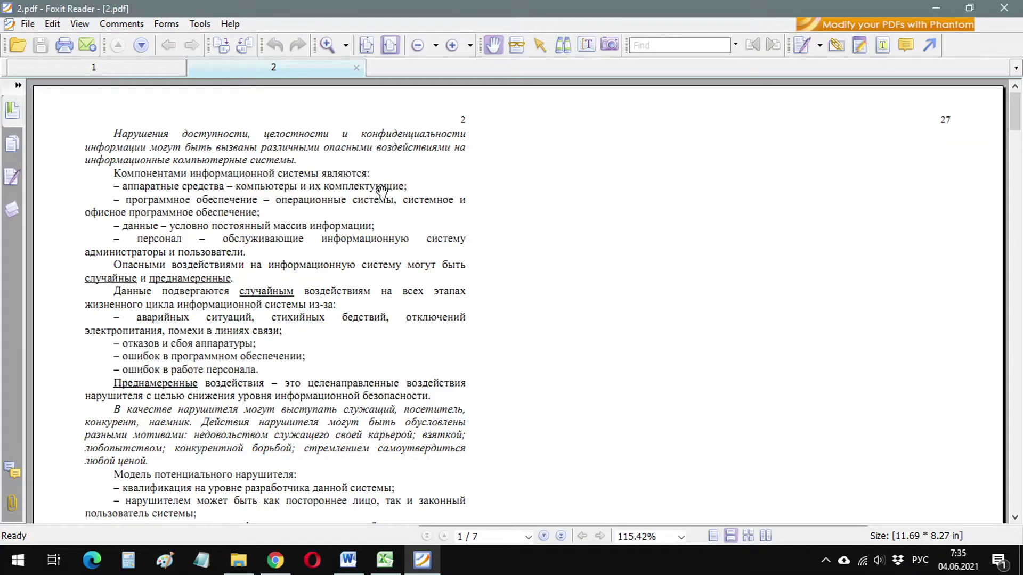
left_click(681, 538)
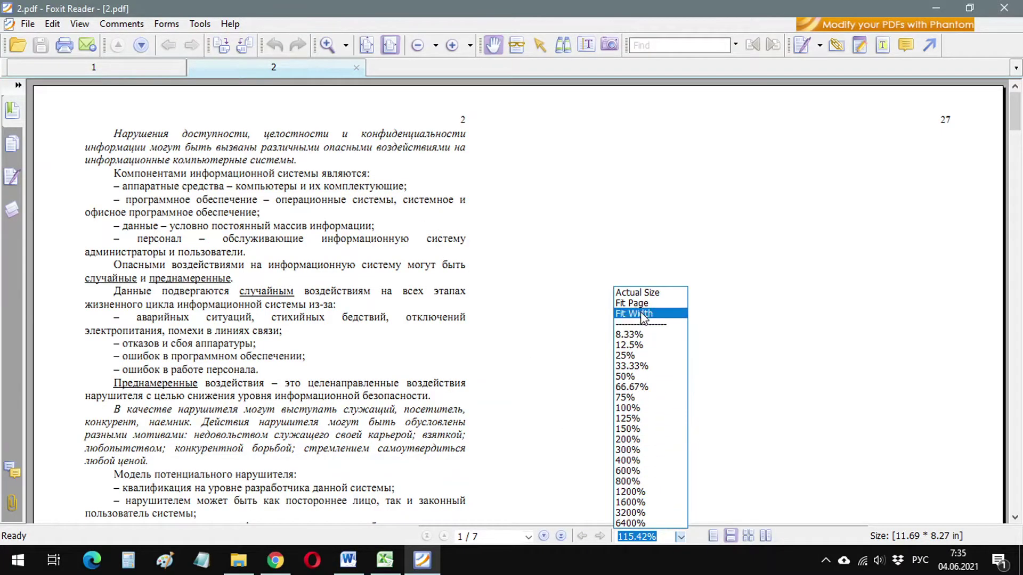
left_click(635, 307)
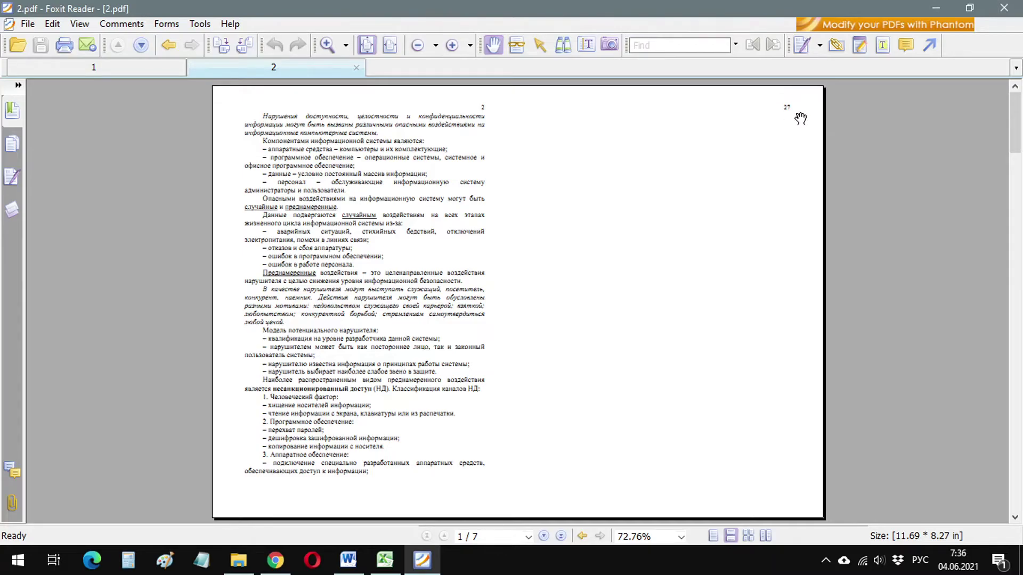
Scroll through 2.pdf's sheets, checking pairs 2–27, 4–25 through 12–17
scroll(800, 119, "down", 3)
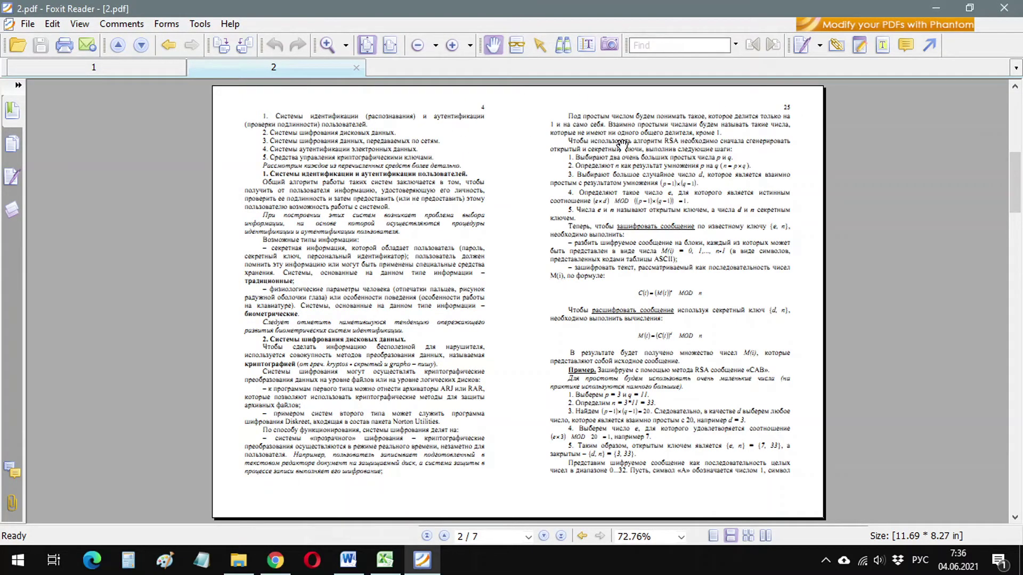
scroll(787, 131, "down", 3)
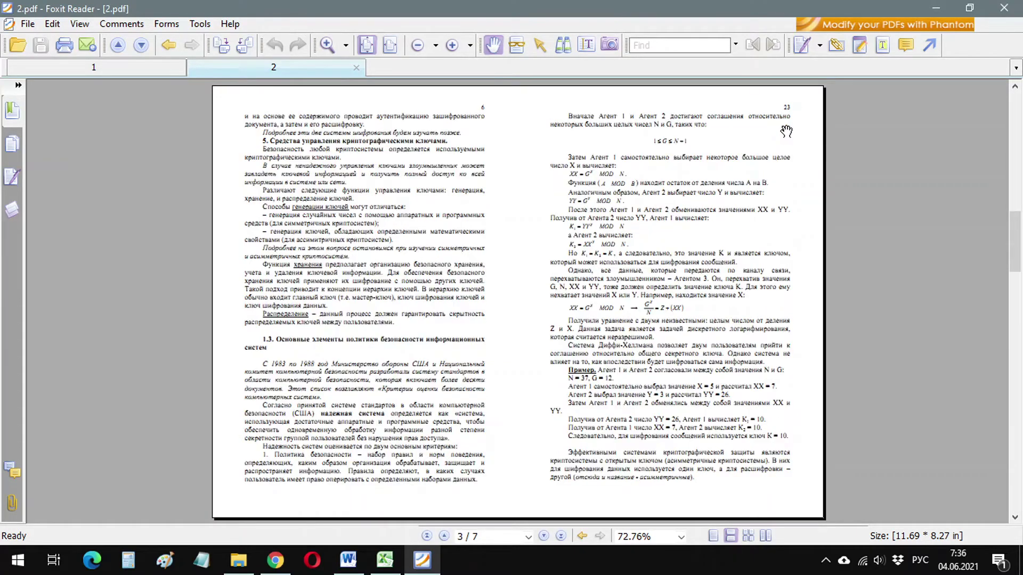
scroll(787, 131, "down", 3)
scroll(786, 131, "down", 3)
scroll(786, 131, "down", 3)
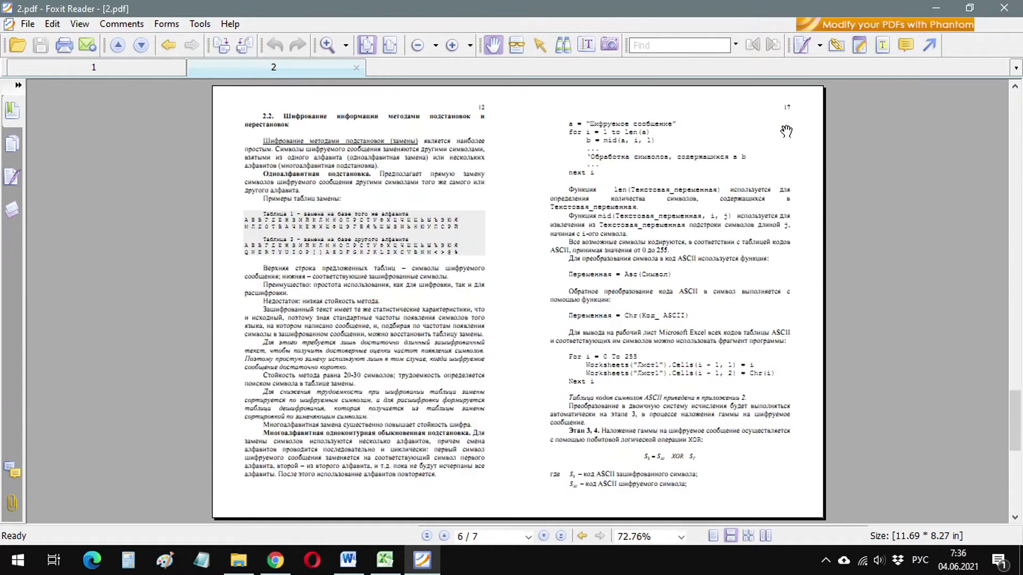
scroll(786, 131, "down", 3)
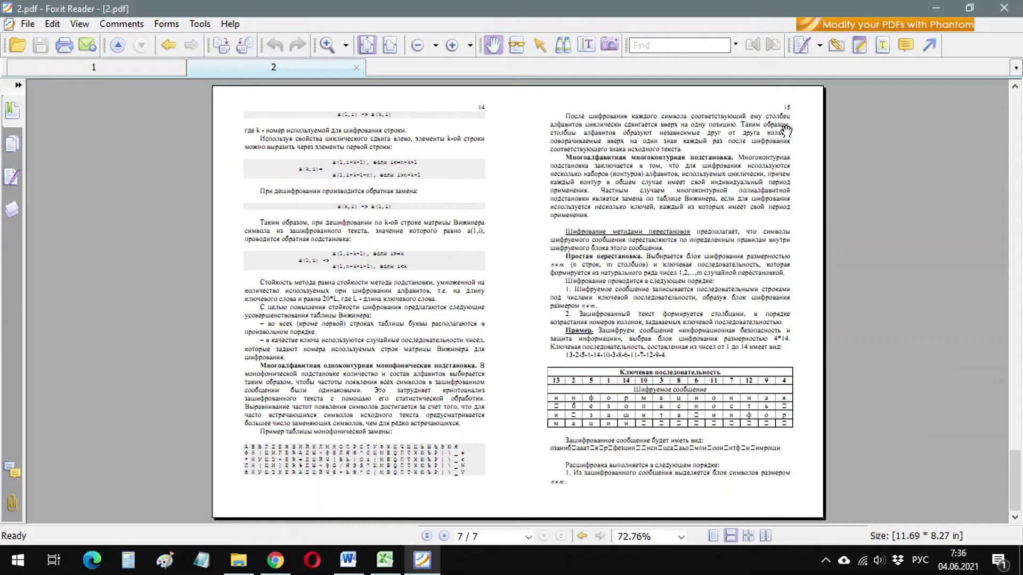